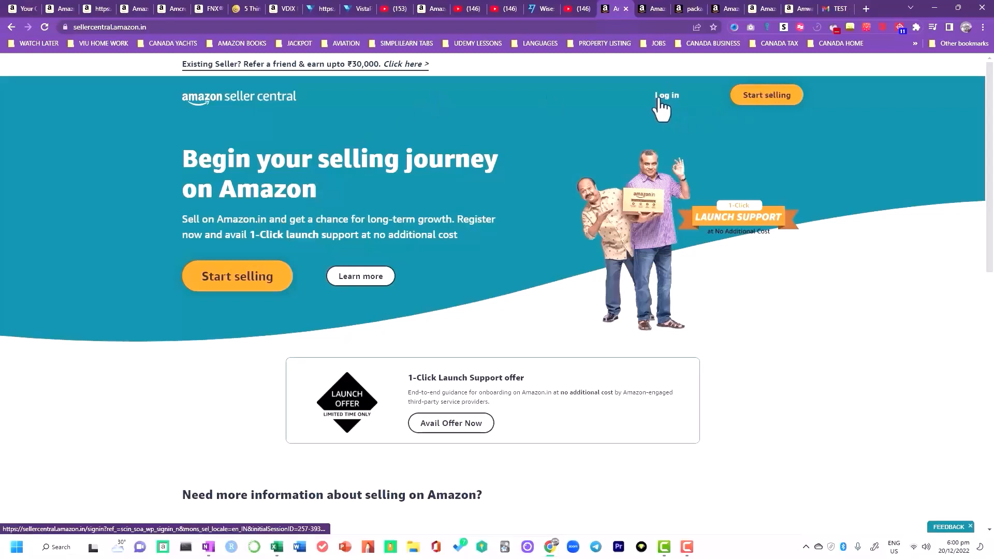
Log in to the seller account and open the page for adding products to the catalogue
{"action": "left_click", "coordinate": [659, 98]}
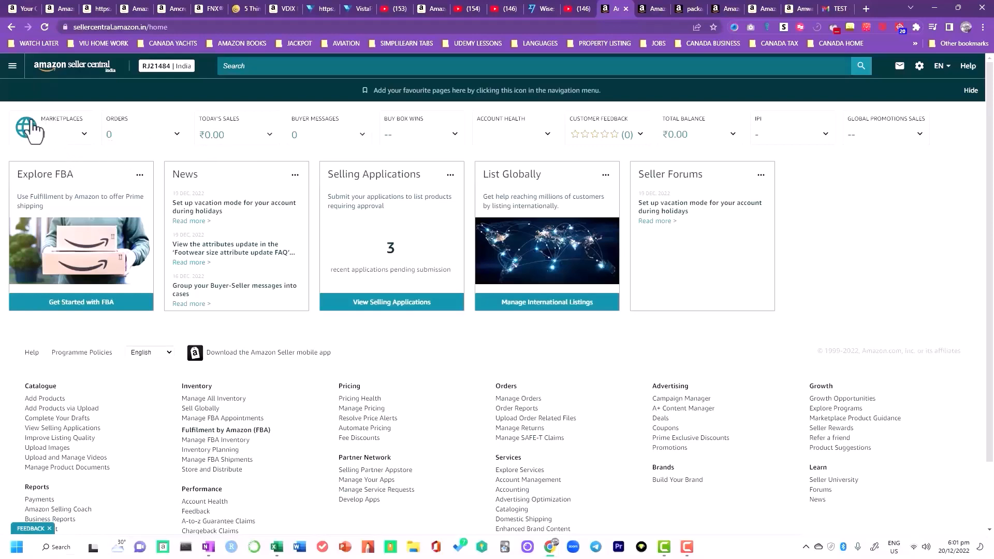
{"action": "left_click", "coordinate": [10, 66]}
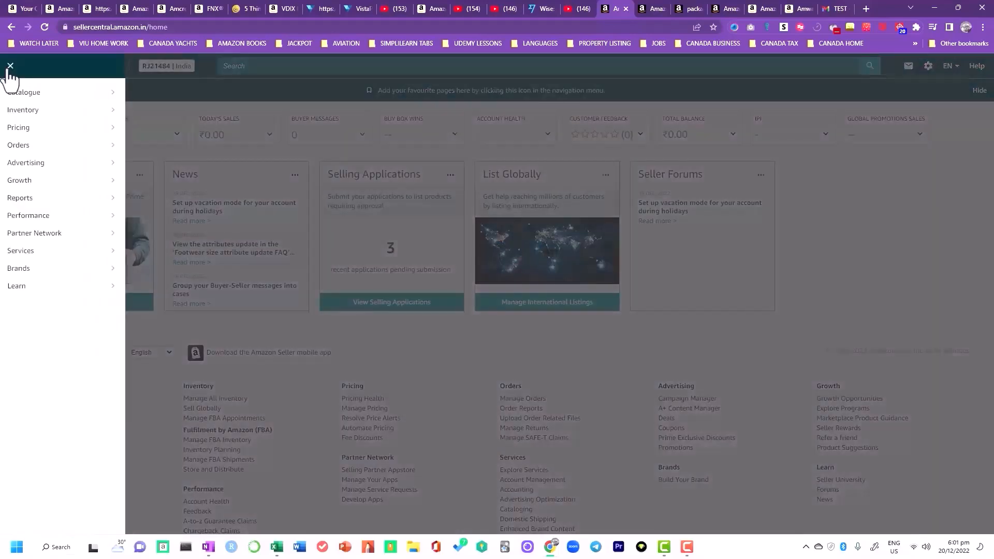
{"action": "mouse_move", "coordinate": [37, 95]}
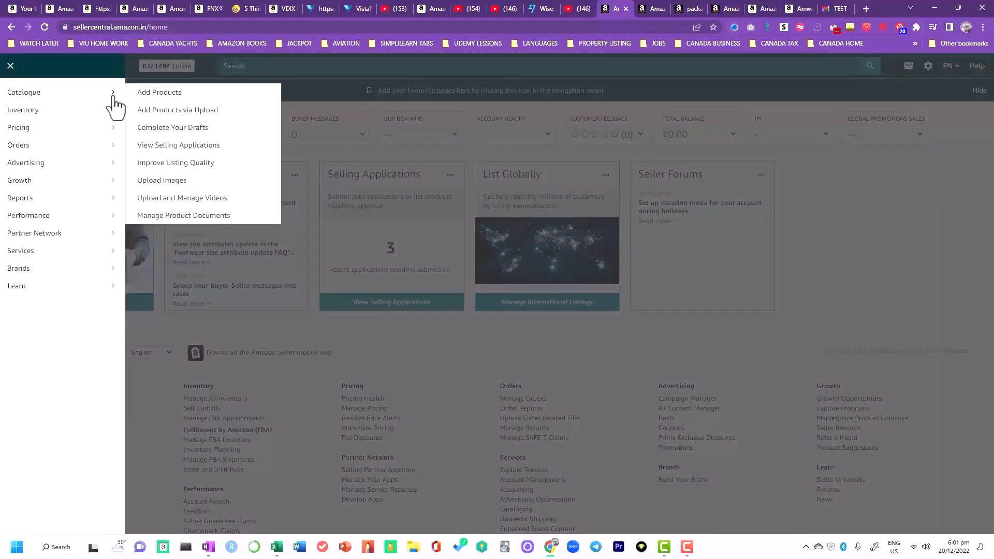
{"action": "left_click", "coordinate": [152, 98]}
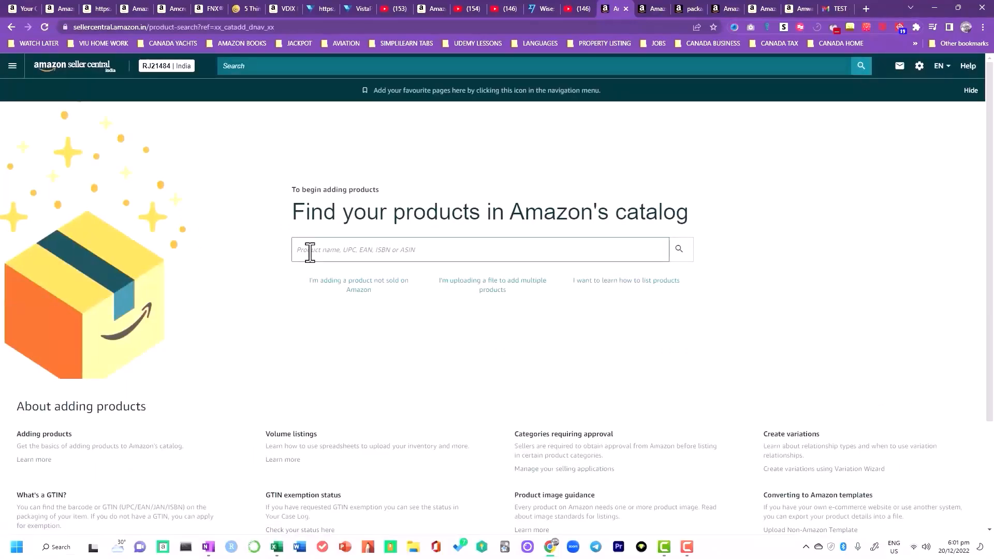
{"action": "left_click", "coordinate": [310, 252]}
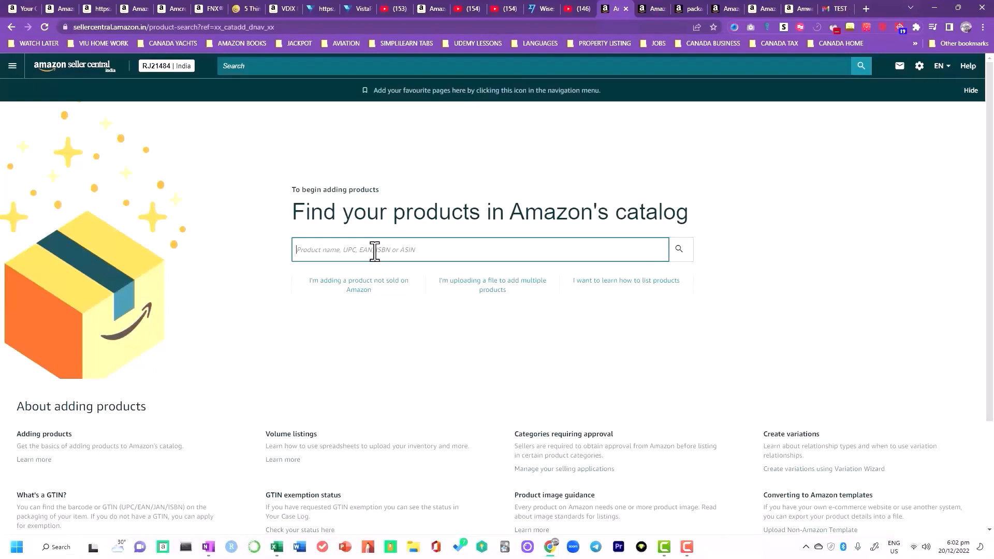
{"action": "type", "text": "978-81-8307-772-9"}
{"action": "key", "text": "ctrl+a"}
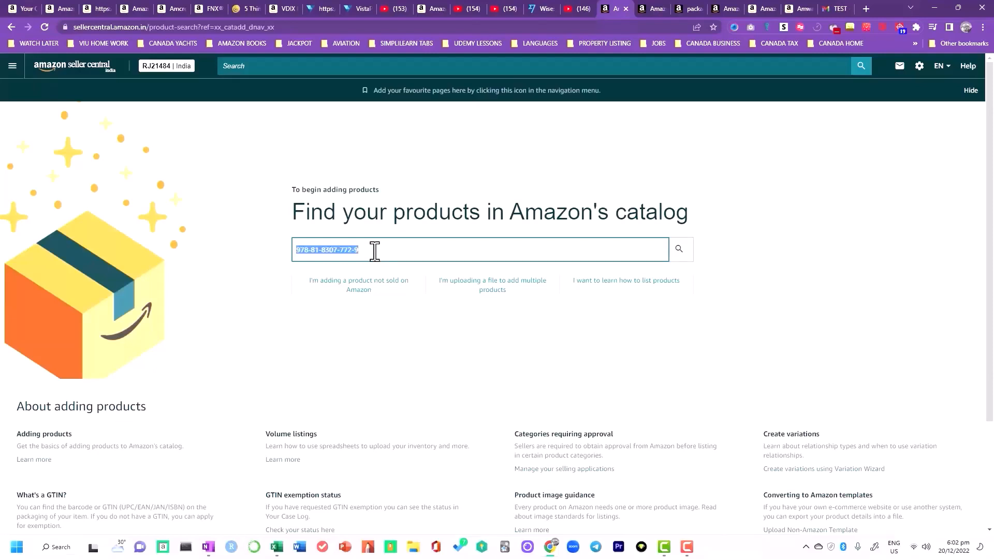
{"action": "key", "text": "Return"}
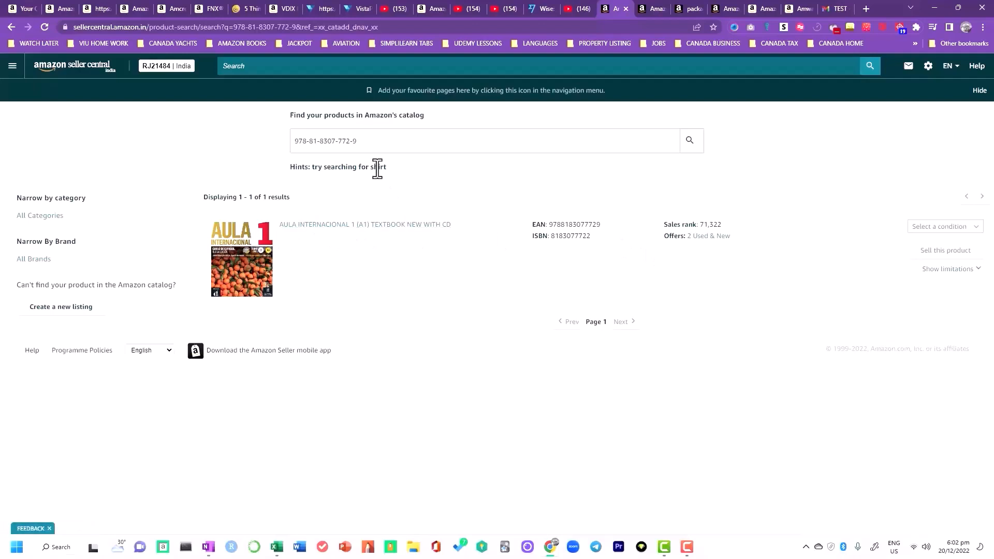
Search Amazon's catalog by the title AULA INTERNACIONAL 1 instead of the ISBN
{"action": "left_click_drag", "start_coordinate": [377, 139], "coordinate": [235, 160]}
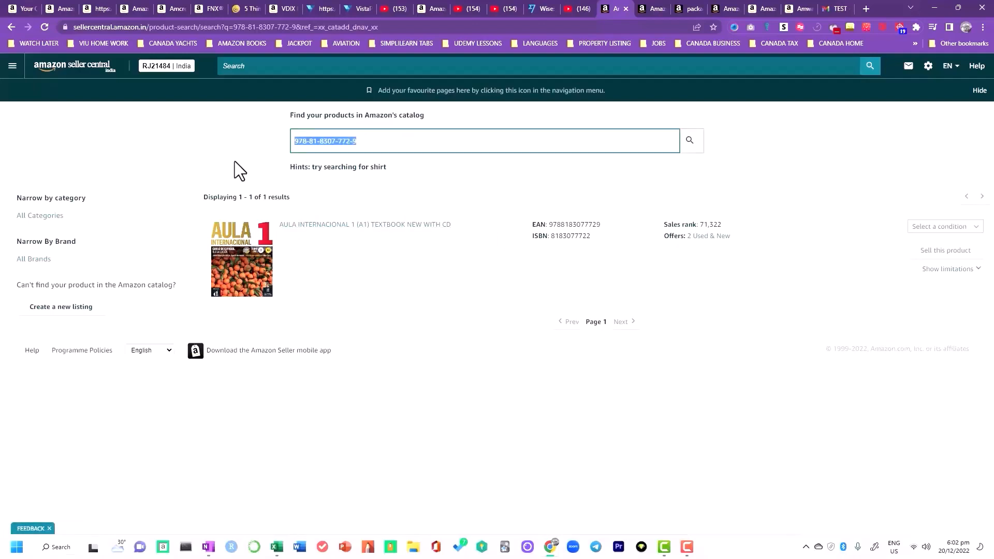
{"action": "type", "text": "AULA INTERNACIONAL"}
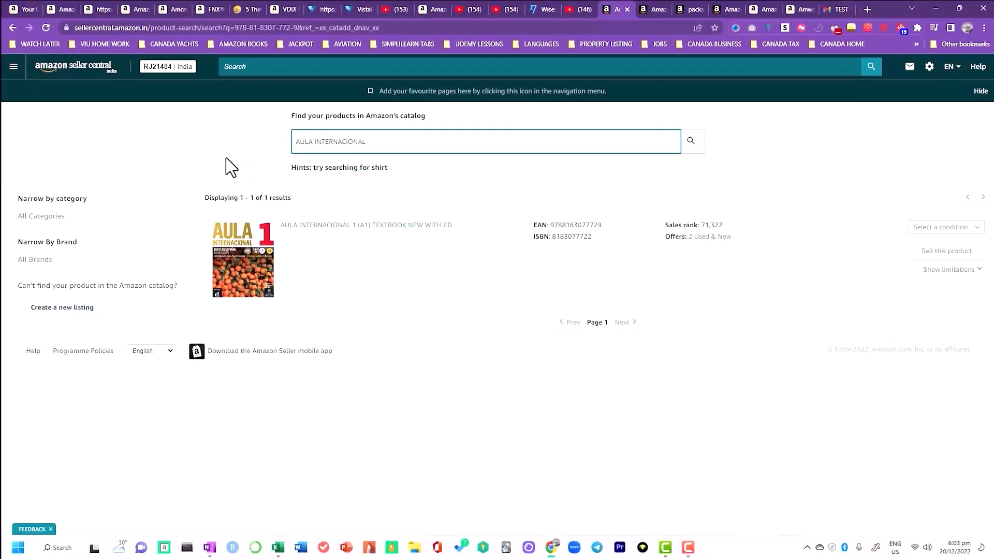
{"action": "type", "text": " 1"}
{"action": "key", "text": "Return"}
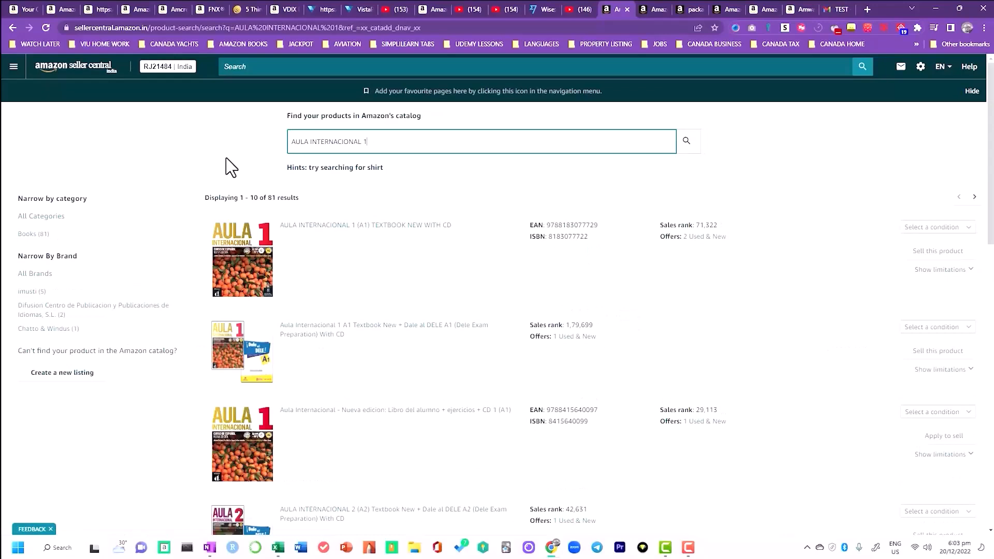
Choose the Used condition for AULA INTERNACIONAL 1 (A1) TEXTBOOK NEW WITH CD and start selling this product
{"action": "scroll", "coordinate": [378, 353], "scroll_direction": "down", "scroll_amount": 2}
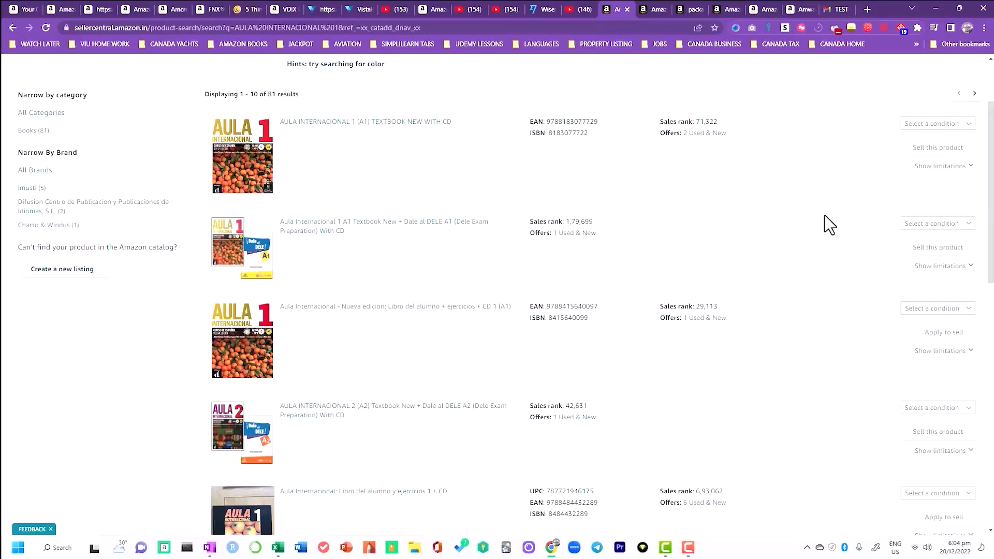
{"action": "left_click", "coordinate": [918, 127]}
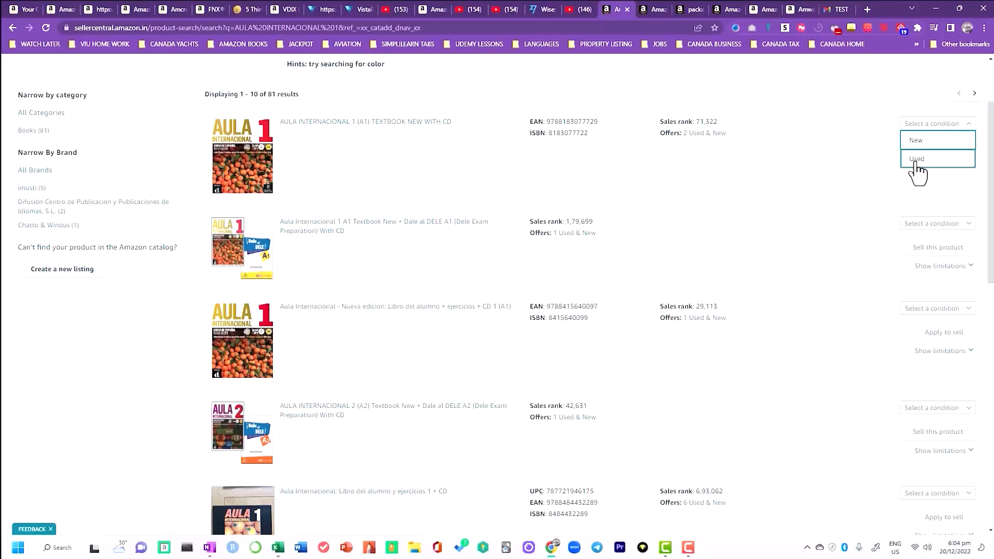
{"action": "left_click", "coordinate": [917, 165]}
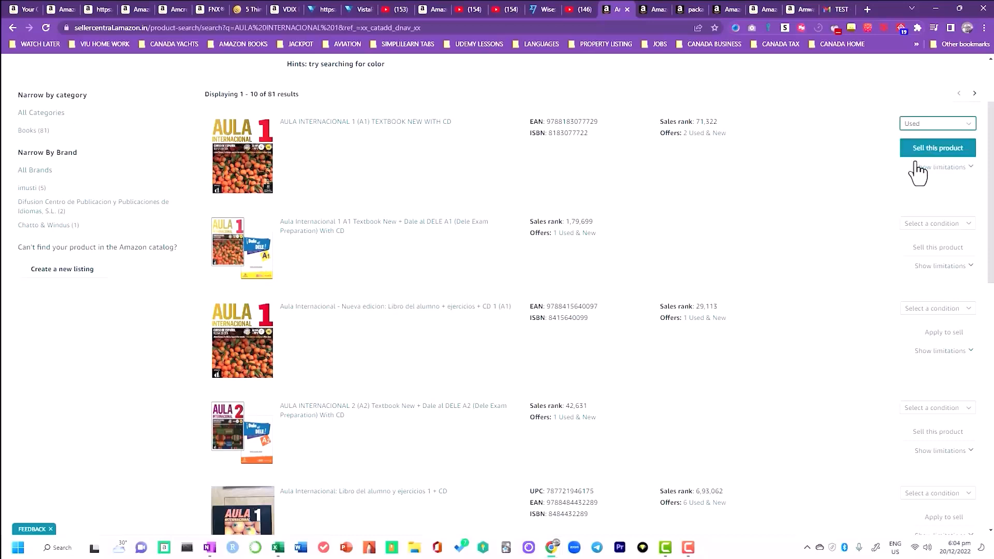
{"action": "left_click", "coordinate": [914, 153]}
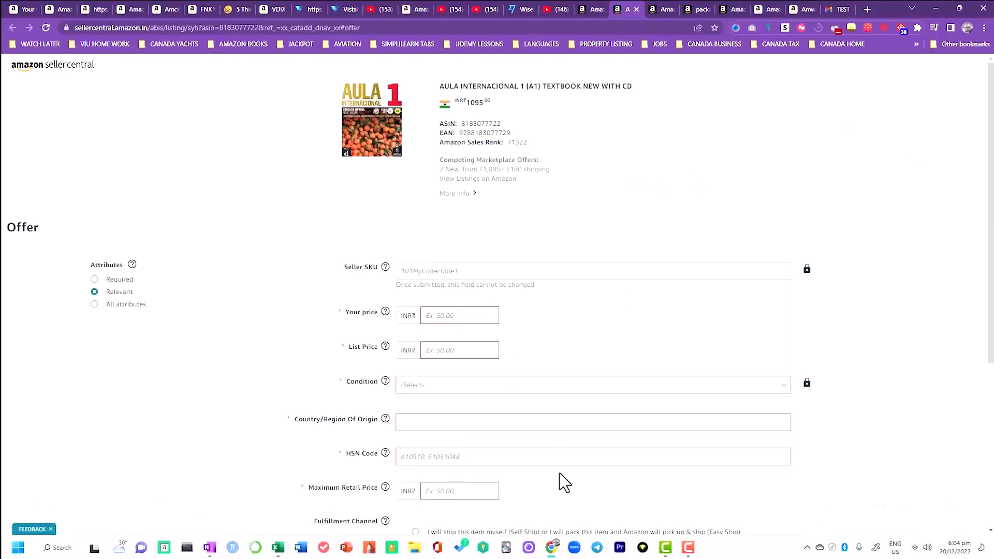
{"action": "left_click", "coordinate": [688, 551]}
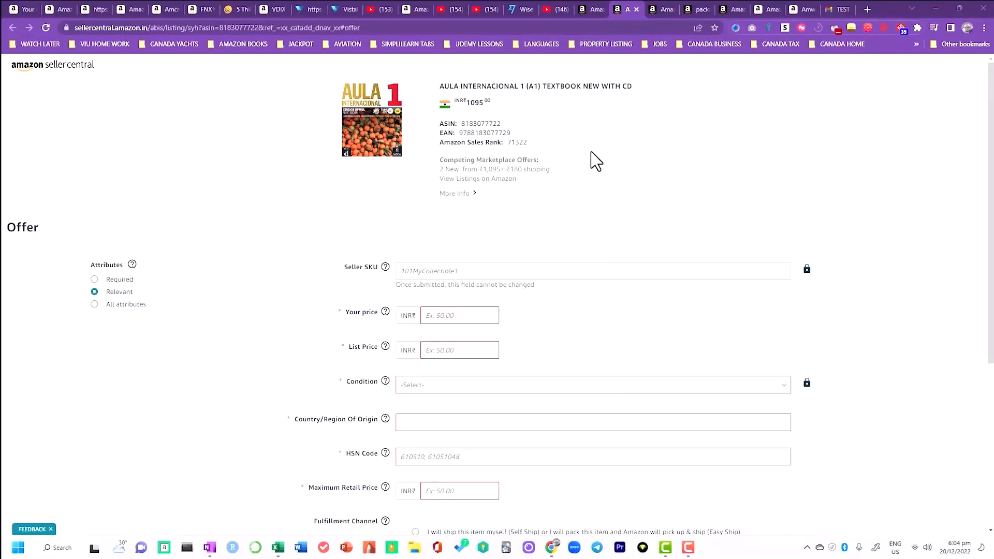
Set both the selling price and the list price of the offer to INR 600
{"action": "scroll", "coordinate": [593, 158], "scroll_direction": "down", "scroll_amount": 2}
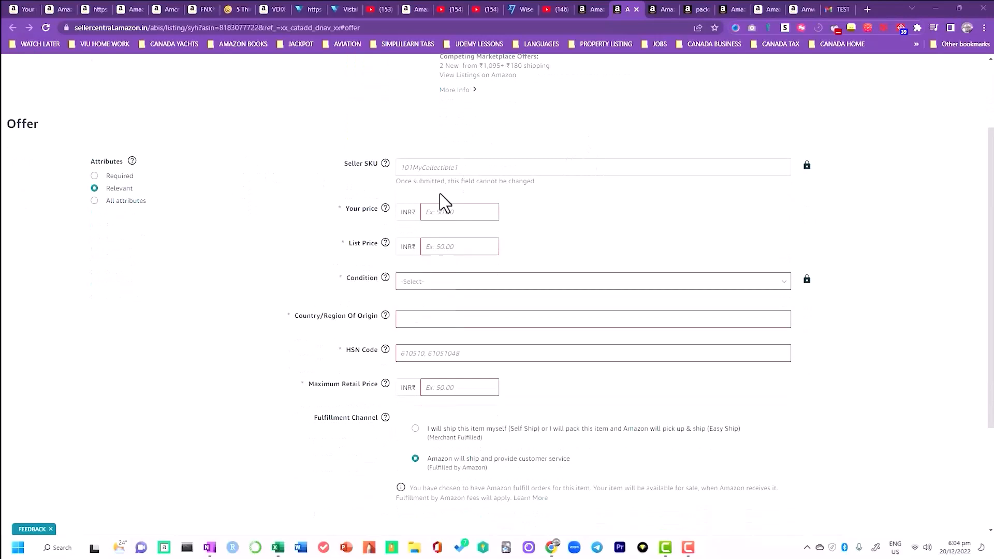
{"action": "left_click", "coordinate": [434, 213]}
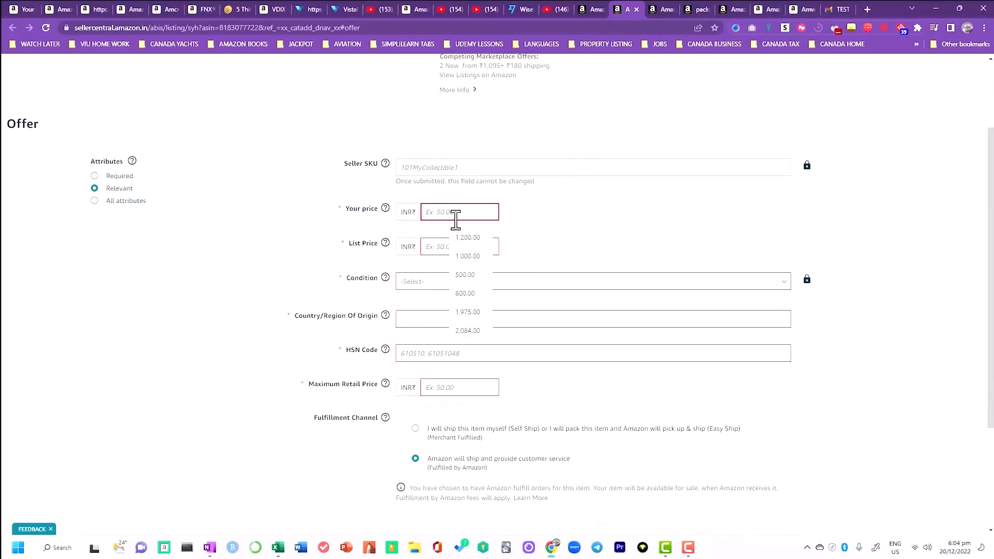
{"action": "scroll", "coordinate": [502, 213], "scroll_direction": "up", "scroll_amount": 2}
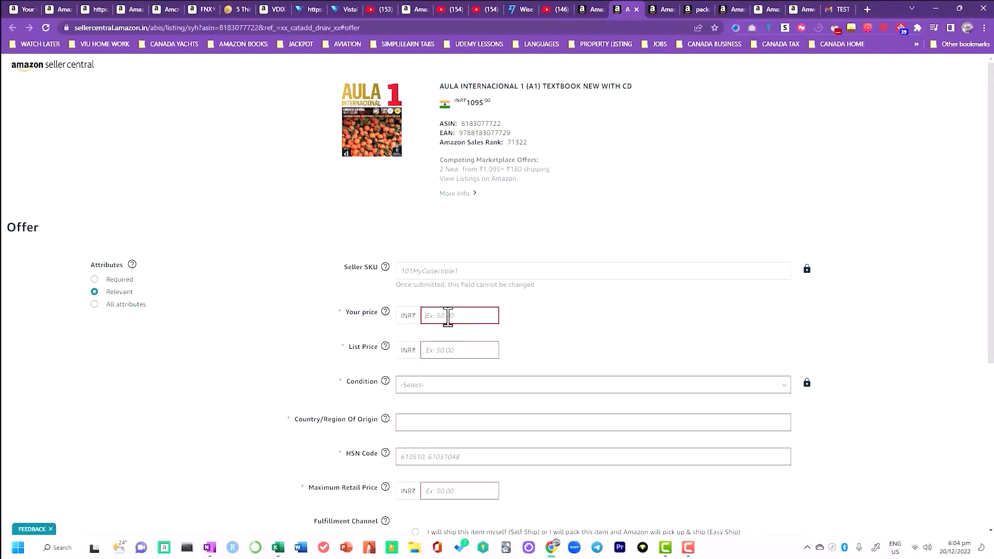
{"action": "type", "text": "600"}
{"action": "left_click", "coordinate": [462, 352]}
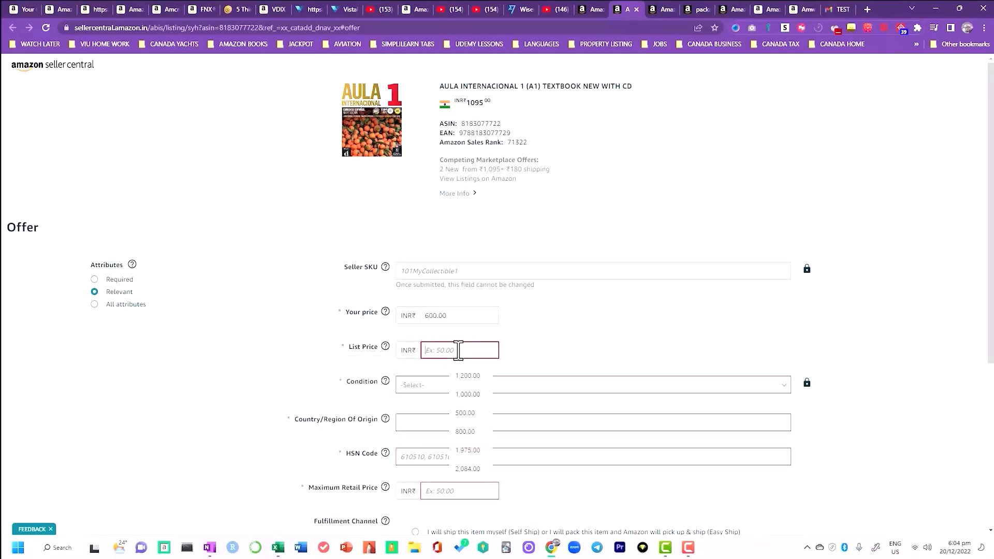
{"action": "type", "text": "600"}
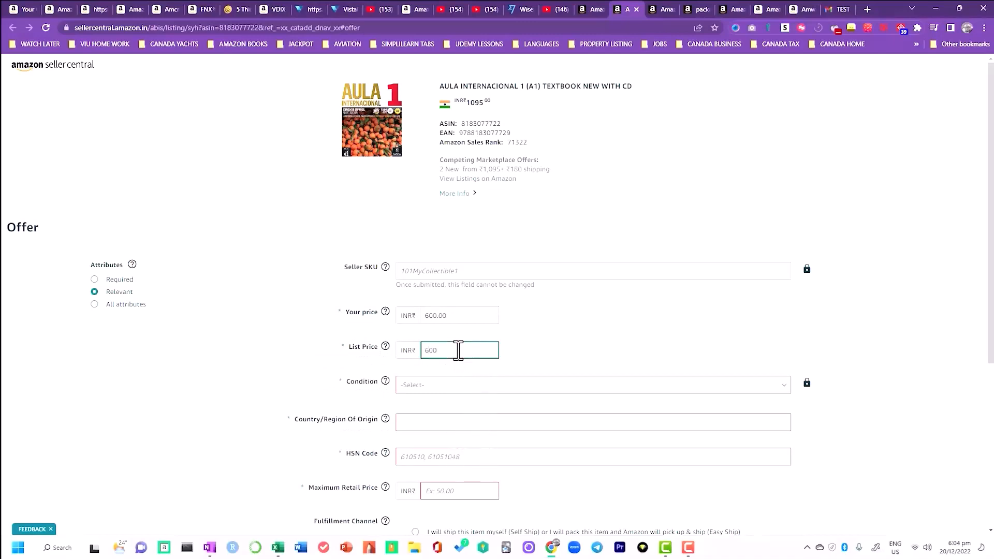
Set the offer's condition to Used - Very Good
{"action": "scroll", "coordinate": [459, 351], "scroll_direction": "down", "scroll_amount": 1}
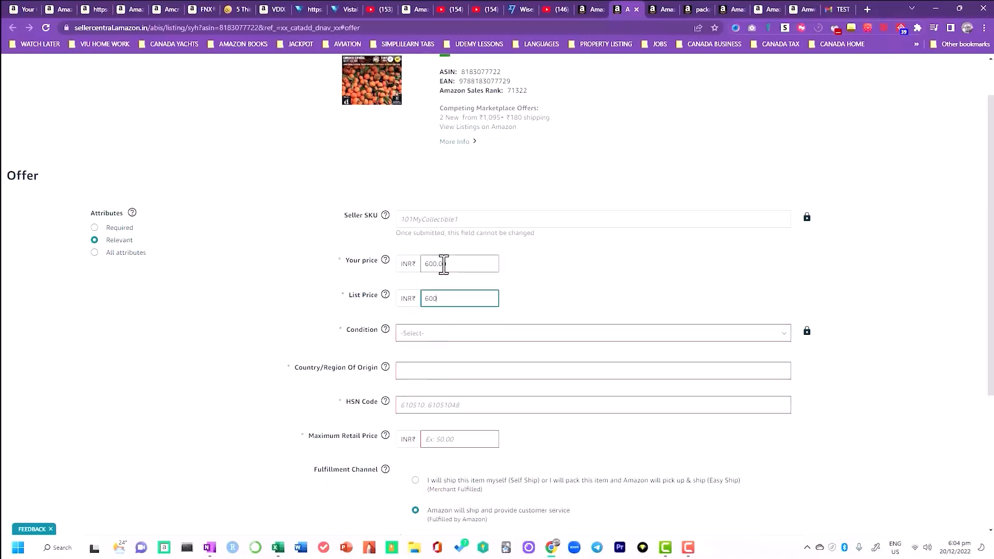
{"action": "scroll", "coordinate": [461, 303], "scroll_direction": "down", "scroll_amount": 1}
{"action": "left_click", "coordinate": [446, 293]}
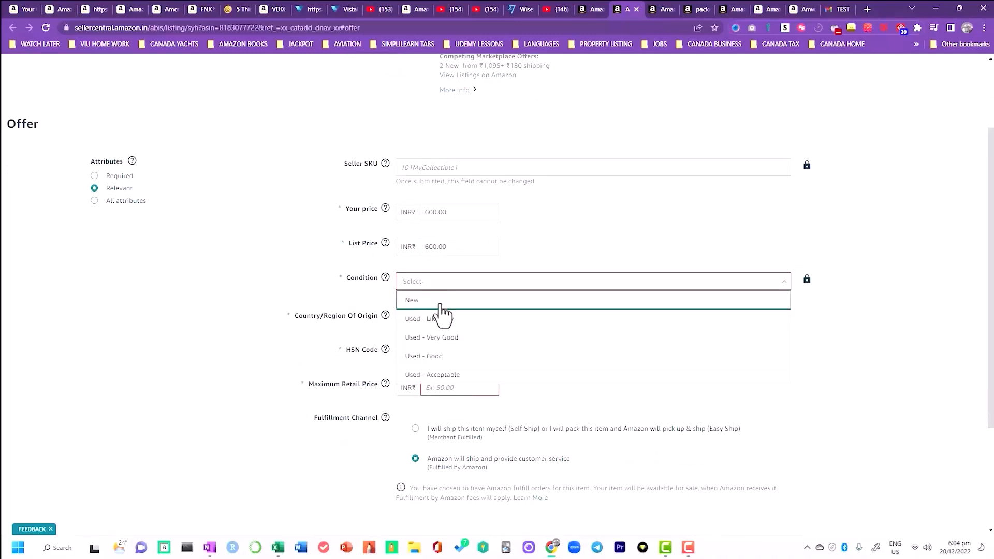
{"action": "left_click", "coordinate": [424, 341]}
{"action": "left_click", "coordinate": [413, 287]}
{"action": "left_click", "coordinate": [423, 342]}
Choose India as the country of origin and fill in the HSN code
{"action": "scroll", "coordinate": [309, 361], "scroll_direction": "down", "scroll_amount": 7}
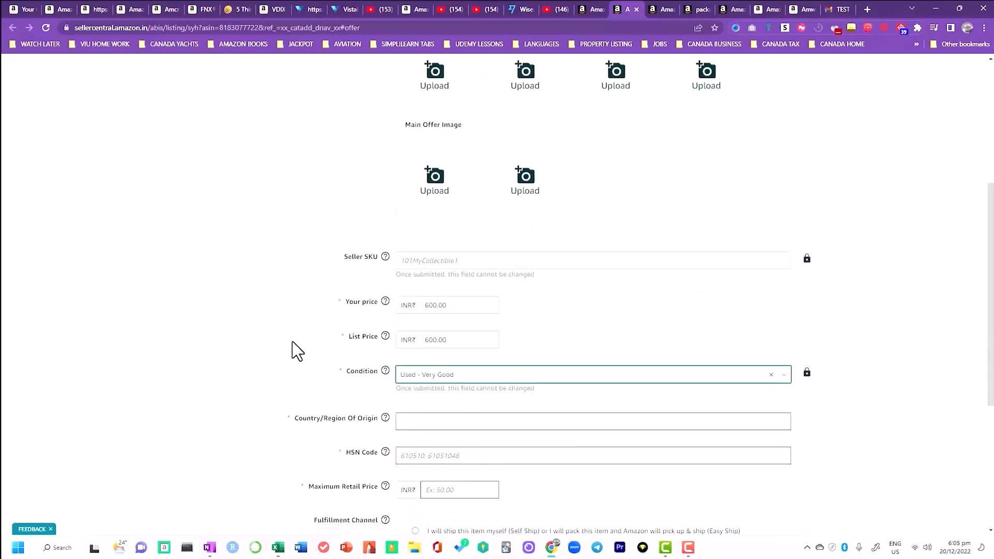
{"action": "left_click", "coordinate": [432, 216]}
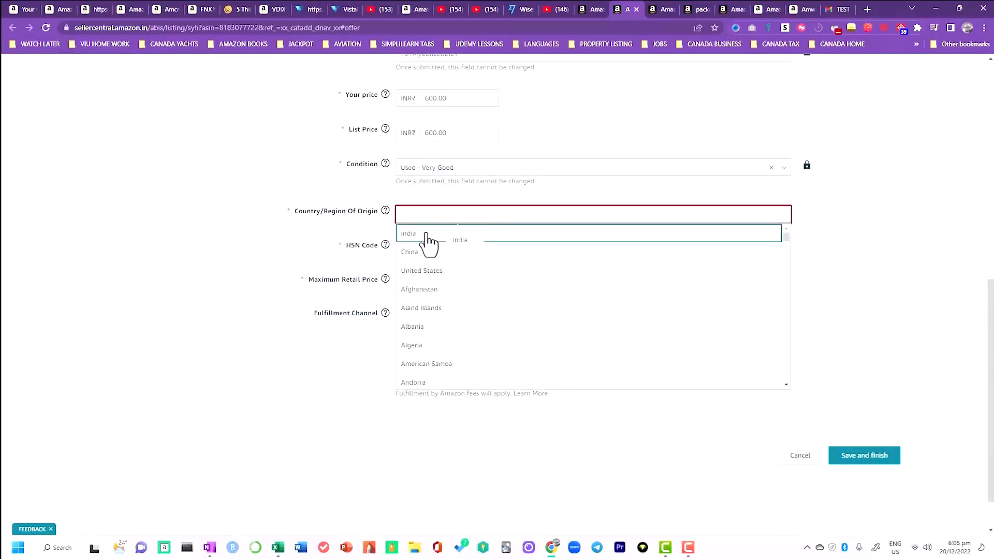
{"action": "left_click", "coordinate": [430, 234]}
{"action": "left_click", "coordinate": [434, 250]}
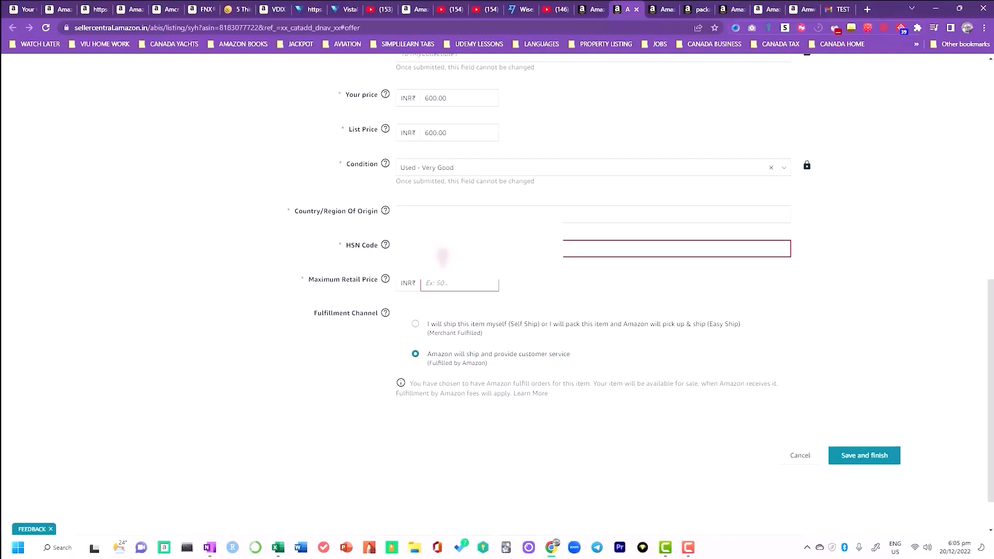
Set the maximum retail price to INR 600 and save the finished offer
{"action": "left_click", "coordinate": [438, 284]}
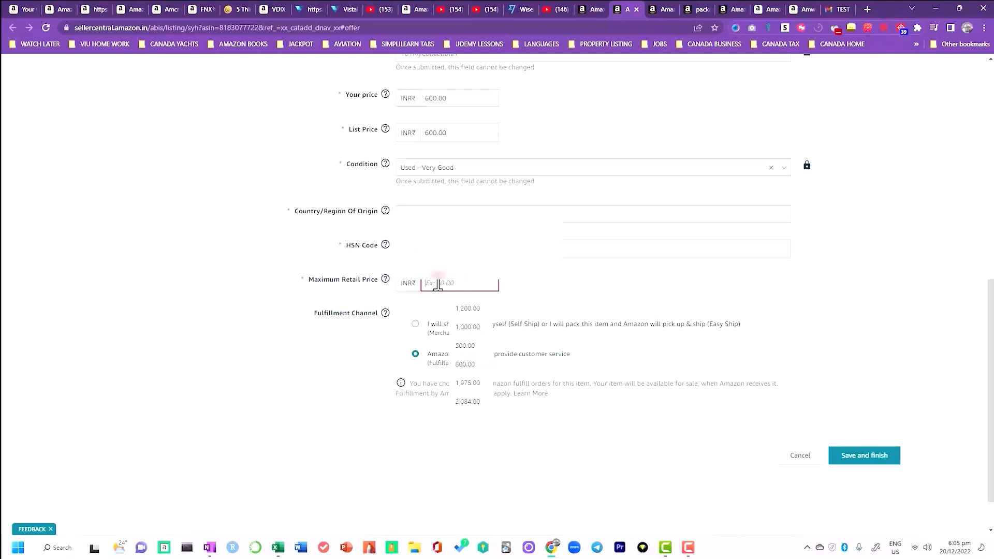
{"action": "type", "text": "600"}
{"action": "left_click", "coordinate": [246, 422]}
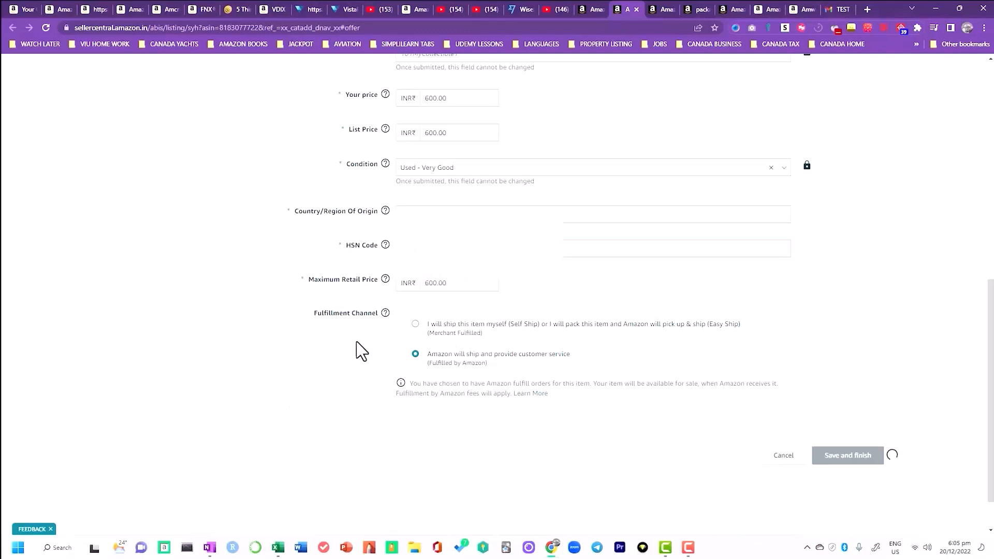
{"action": "scroll", "coordinate": [347, 337], "scroll_direction": "up", "scroll_amount": 5}
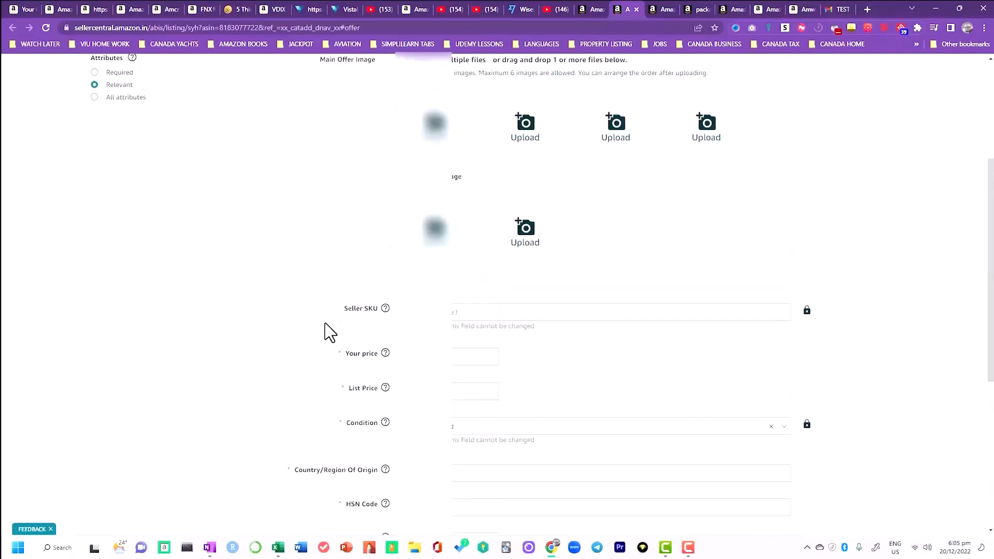
{"action": "scroll", "coordinate": [326, 332], "scroll_direction": "up", "scroll_amount": 4}
{"action": "scroll", "coordinate": [326, 332], "scroll_direction": "down", "scroll_amount": 10}
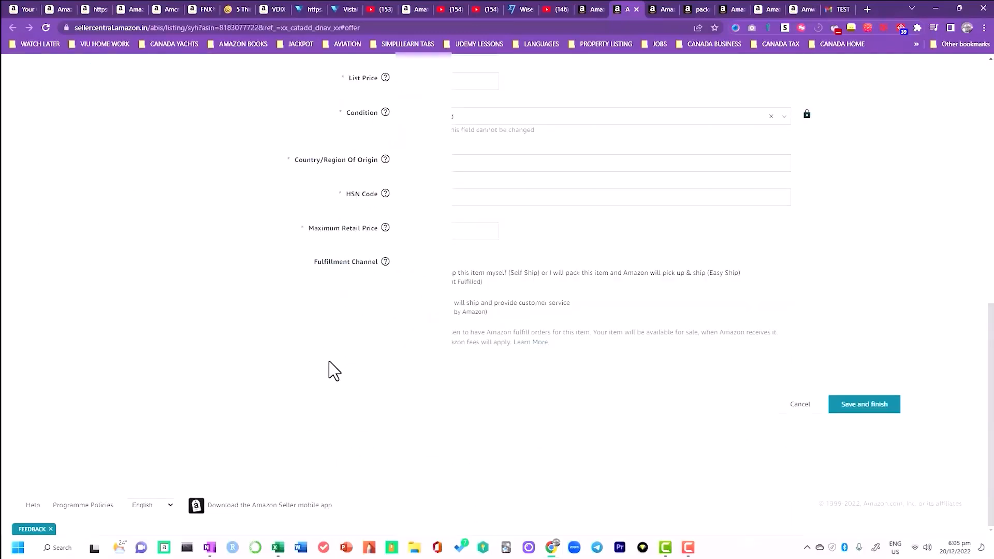
{"action": "left_click", "coordinate": [845, 413]}
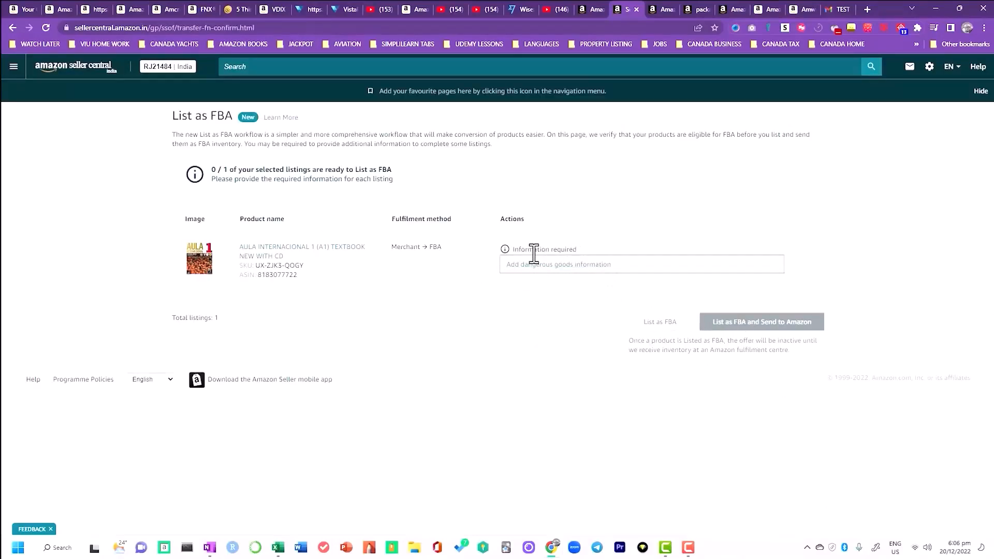
Submit the product information as No for batteries and No for dangerous goods, and list the book as FBA and send to Amazon
{"action": "left_click", "coordinate": [524, 268]}
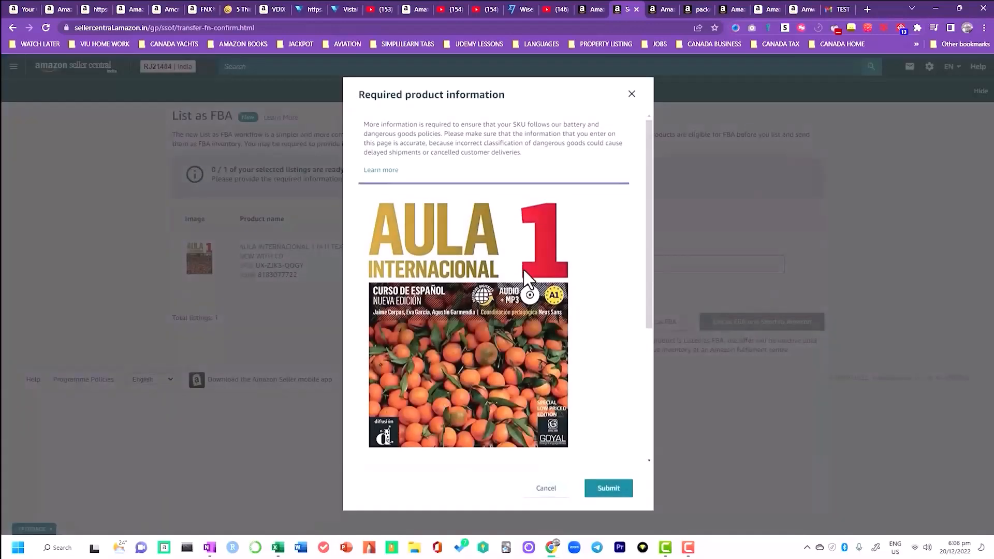
{"action": "scroll", "coordinate": [566, 310], "scroll_direction": "down", "scroll_amount": 4}
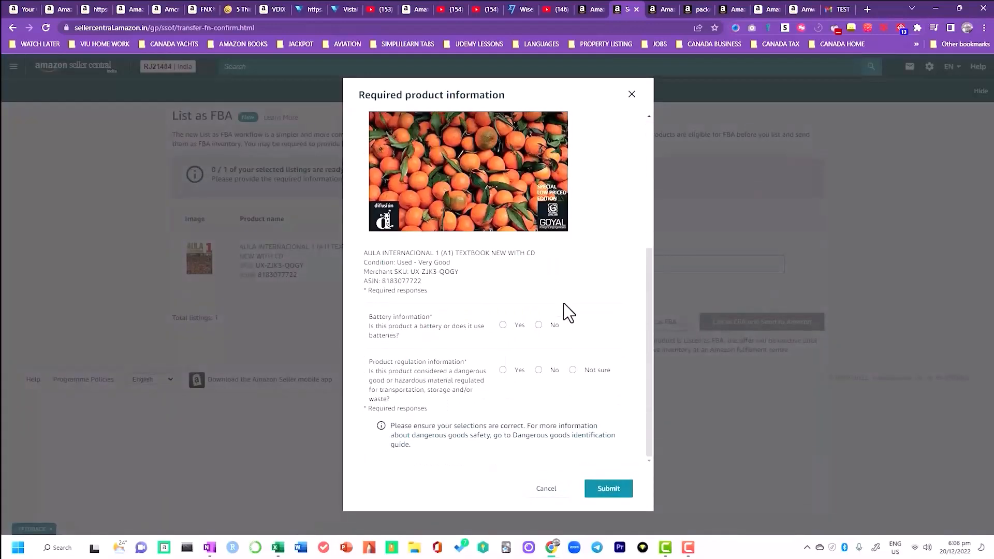
{"action": "left_click", "coordinate": [538, 325]}
{"action": "left_click", "coordinate": [539, 370]}
{"action": "left_click", "coordinate": [596, 493]}
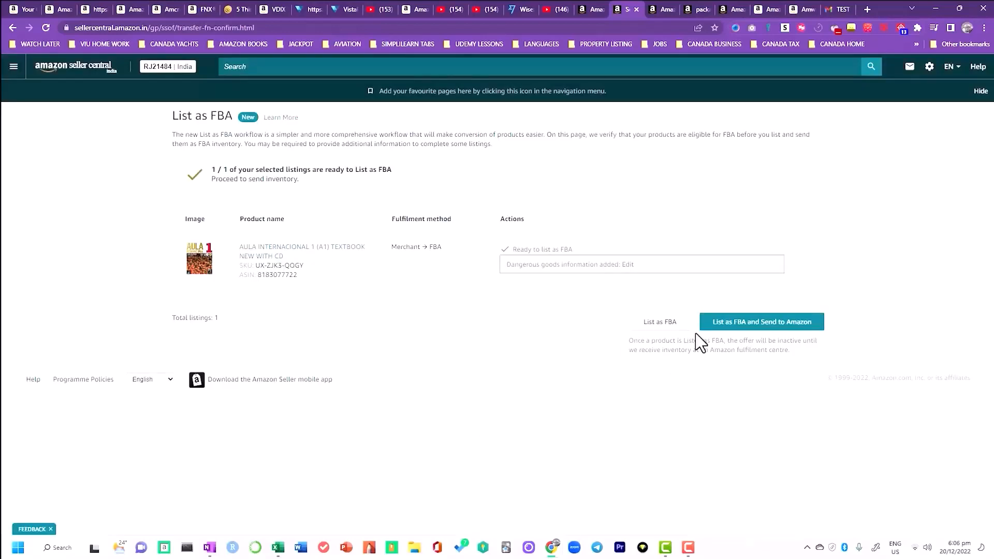
{"action": "left_click", "coordinate": [716, 327]}
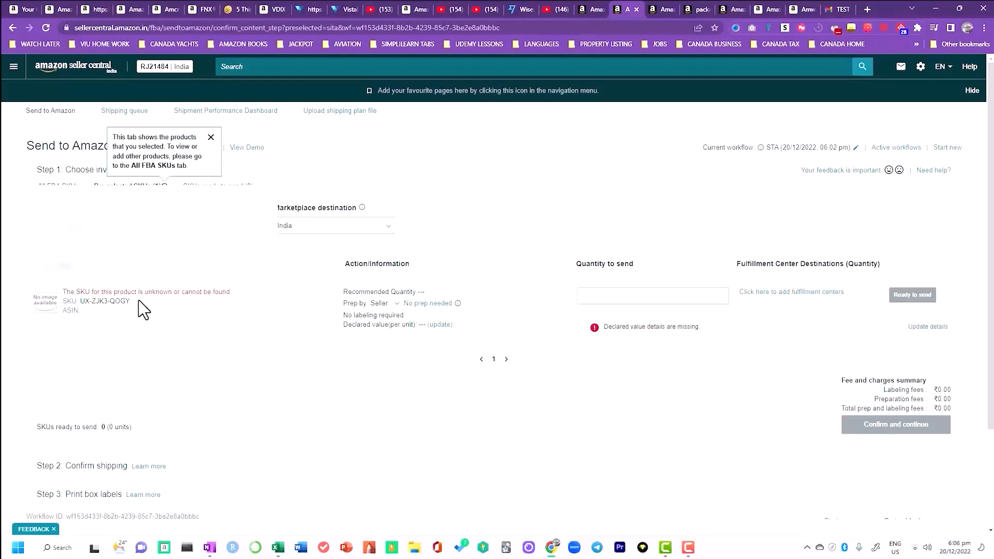
{"action": "left_click", "coordinate": [14, 67]}
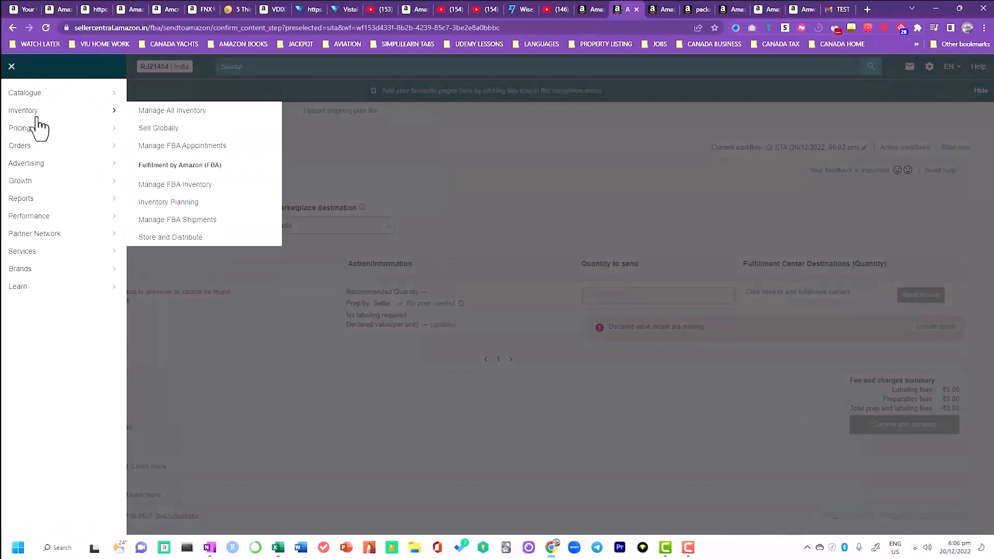
{"action": "mouse_move", "coordinate": [36, 98]}
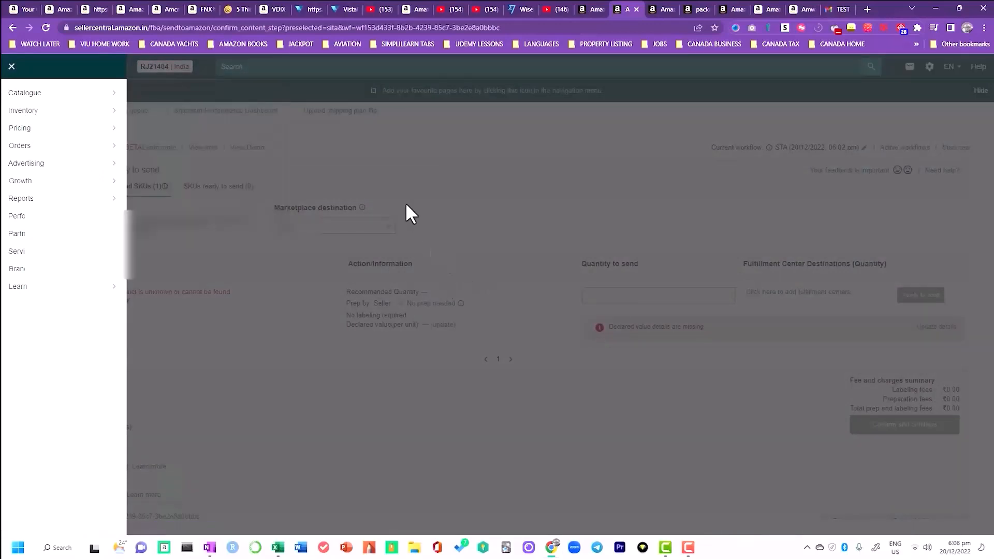
{"action": "left_click", "coordinate": [431, 190]}
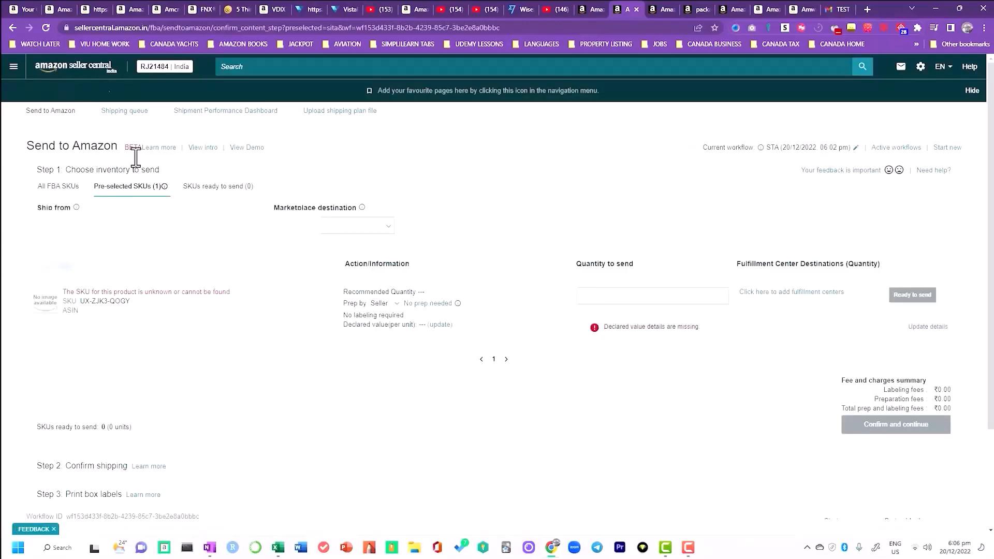
Reload the shipment page and assign 1 unit of the textbook to fulfillment centre BLR7
{"action": "left_click", "coordinate": [46, 27]}
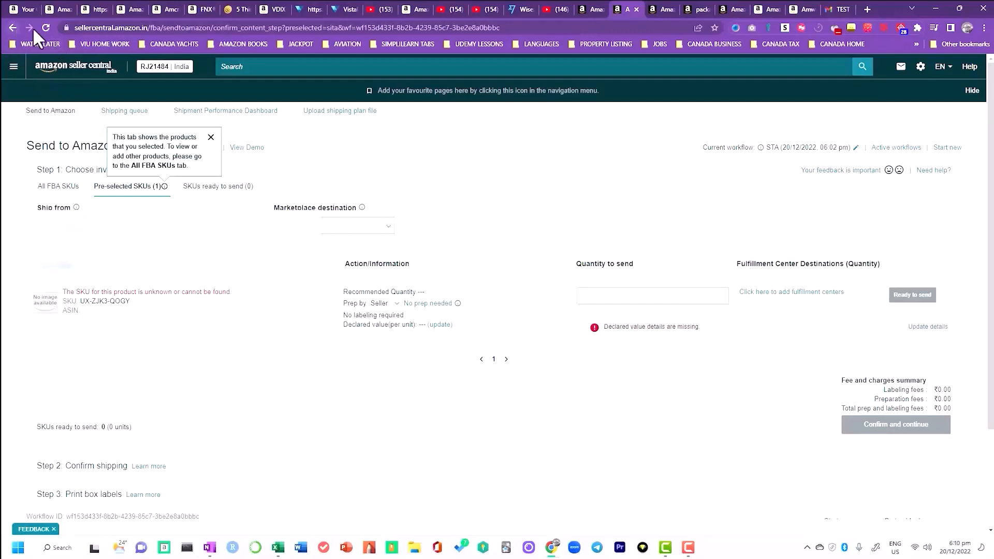
{"action": "left_click", "coordinate": [46, 28]}
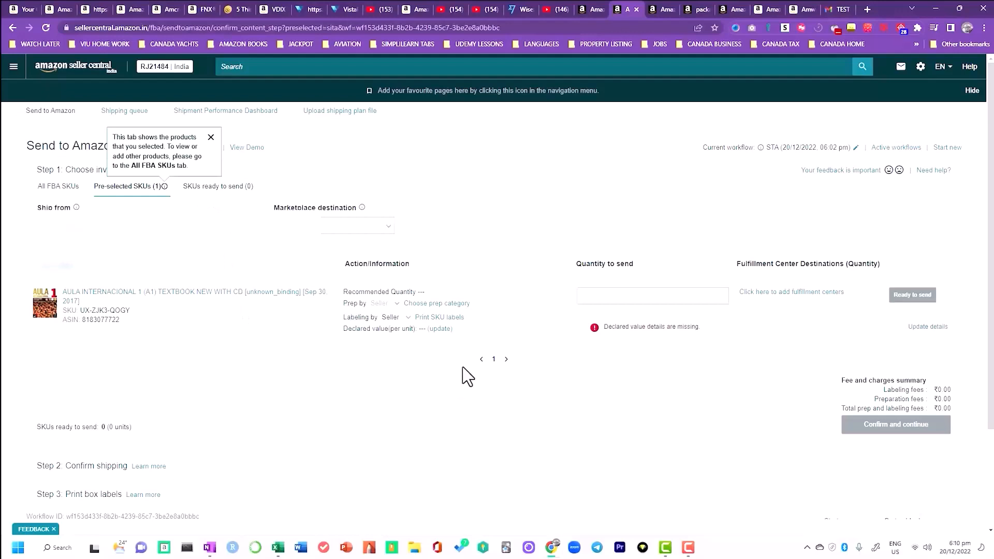
{"action": "left_click", "coordinate": [769, 293]}
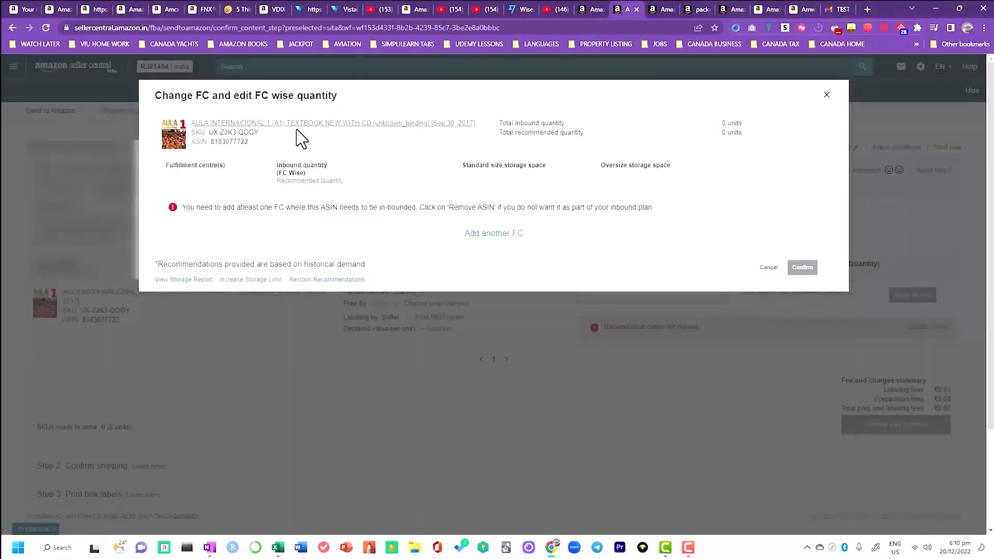
{"action": "left_click", "coordinate": [482, 241]}
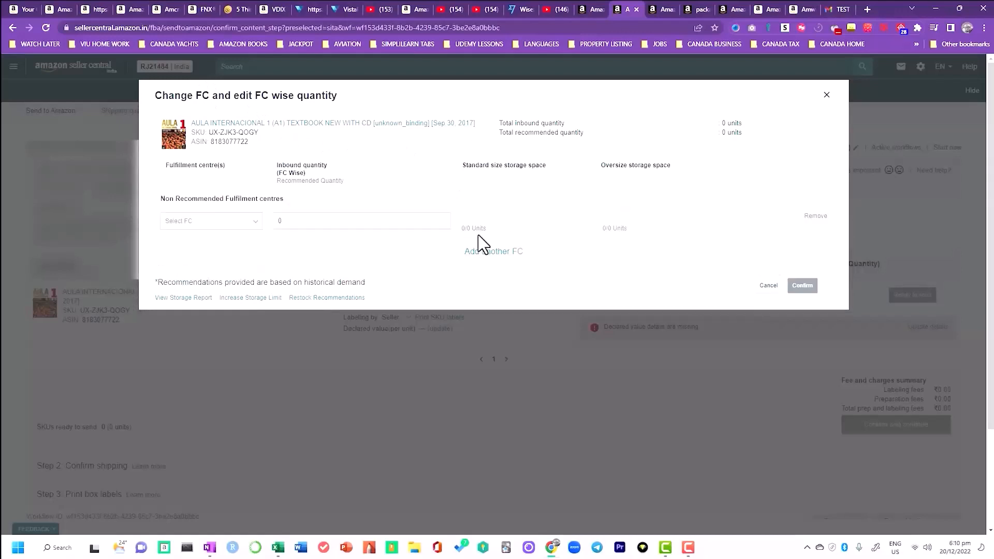
{"action": "left_click", "coordinate": [230, 226]}
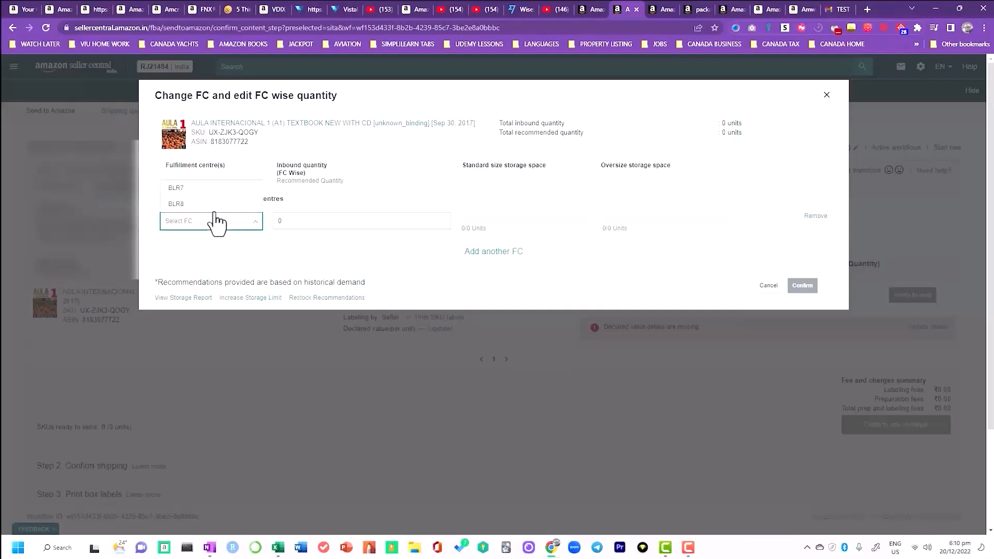
{"action": "left_click", "coordinate": [188, 190]}
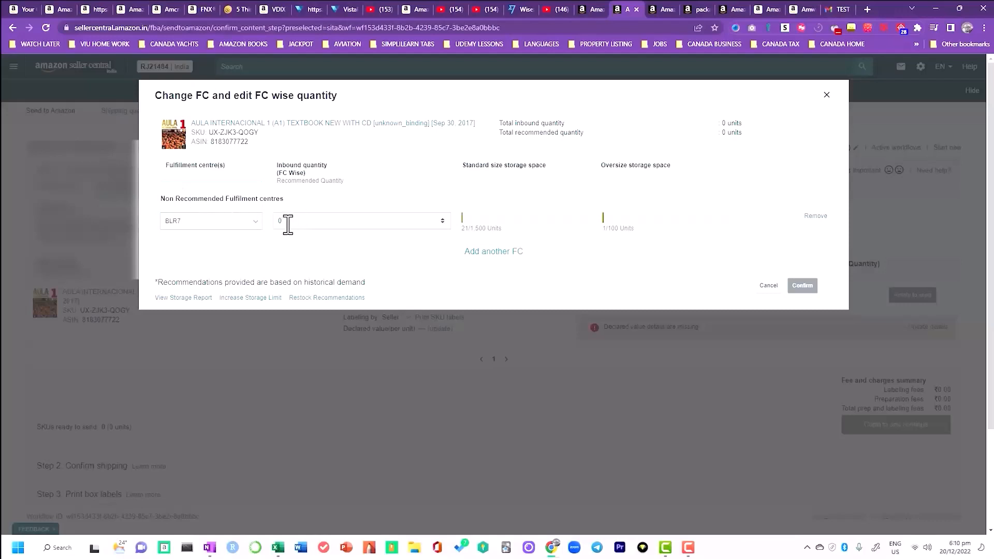
{"action": "left_click_drag", "start_coordinate": [287, 223], "coordinate": [278, 221]}
{"action": "type", "text": "1"}
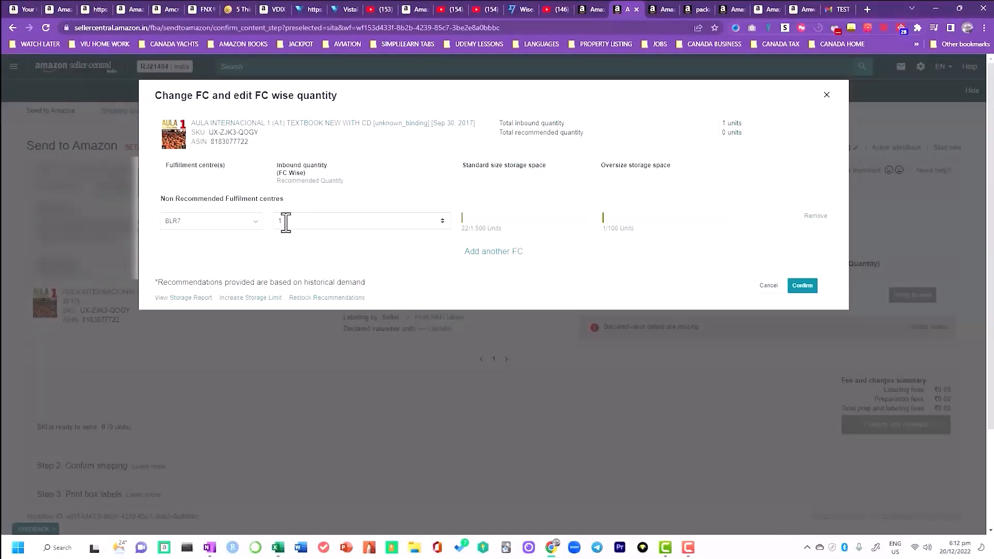
{"action": "left_click", "coordinate": [802, 286]}
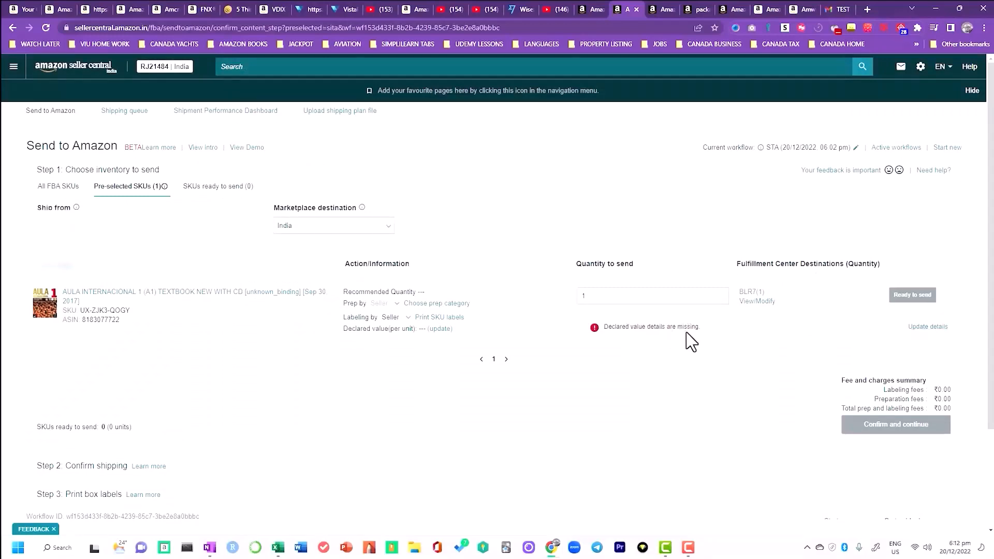
Fill in the textbook's HSN/SAC code and set its GST tax rate to 0%
{"action": "left_click", "coordinate": [923, 327]}
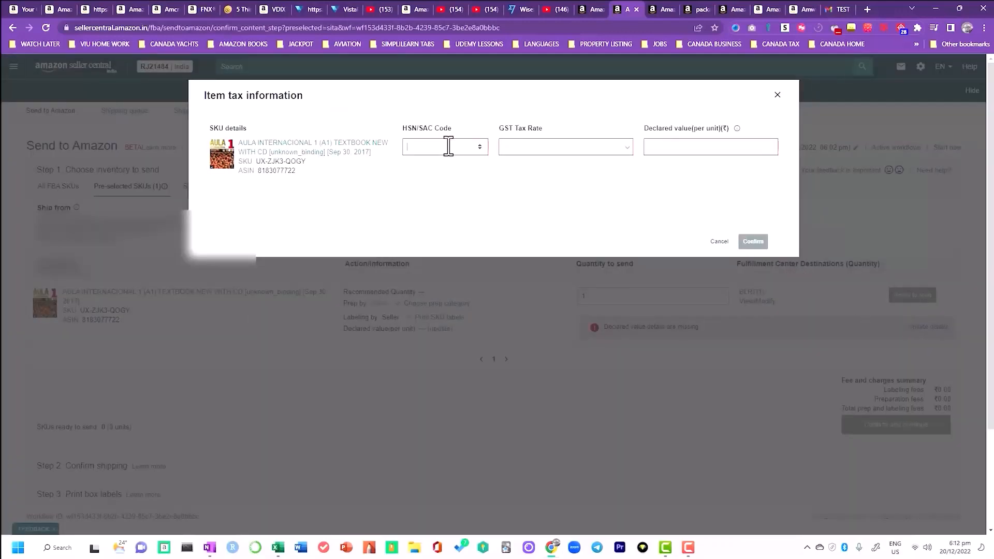
{"action": "left_click", "coordinate": [518, 147]}
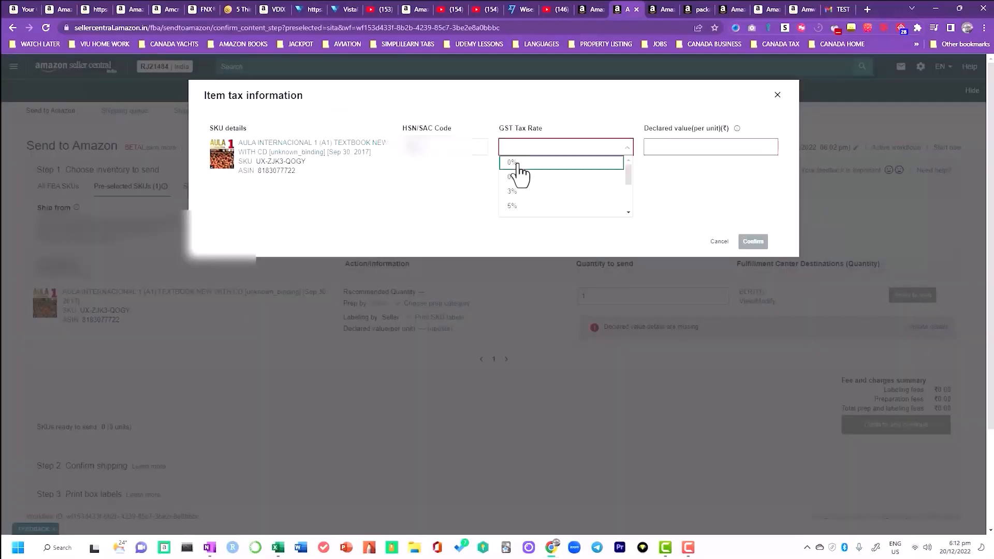
{"action": "left_click", "coordinate": [515, 162]}
{"action": "left_click", "coordinate": [676, 145]}
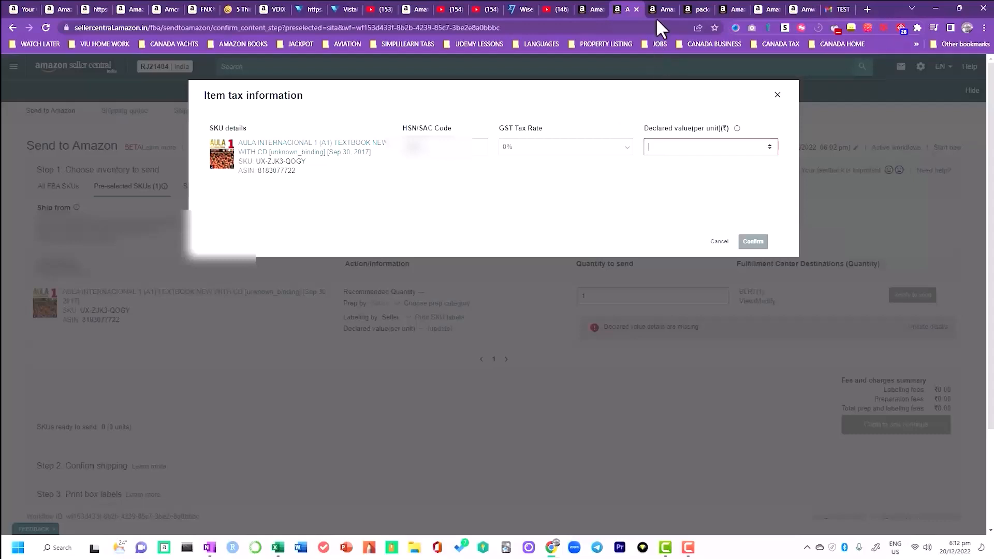
Open the full inventory list in a new tab and check the textbook's listed price there
{"action": "left_click", "coordinate": [589, 2]}
{"action": "scroll", "coordinate": [57, 114], "scroll_direction": "up", "scroll_amount": 2}
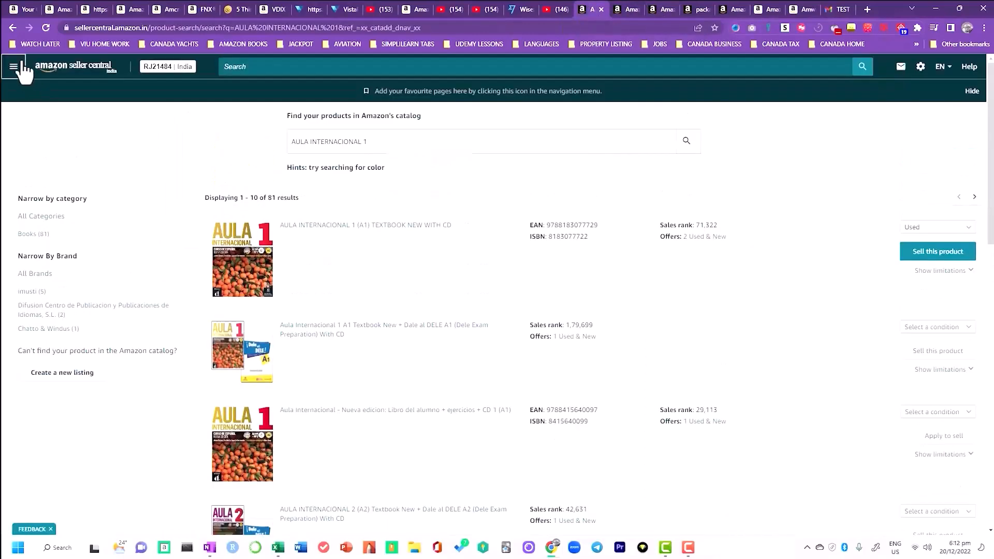
{"action": "left_click", "coordinate": [15, 68]}
{"action": "mouse_move", "coordinate": [43, 115]}
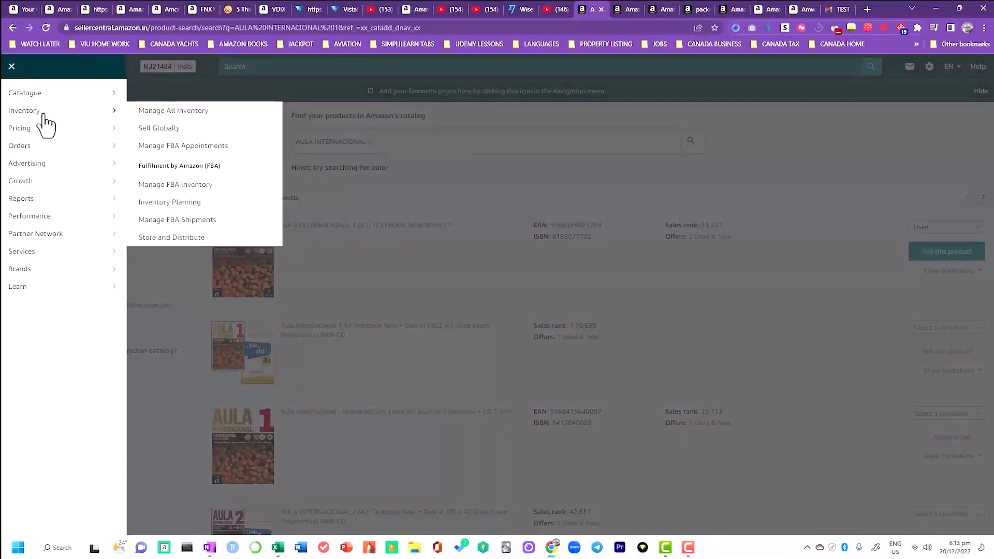
{"action": "right_click", "coordinate": [157, 116]}
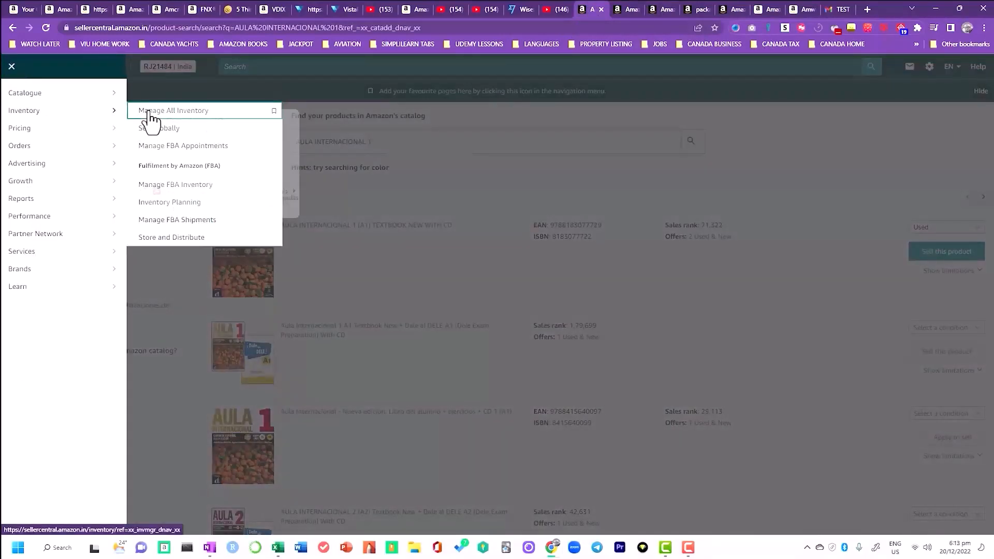
{"action": "left_click", "coordinate": [159, 119]}
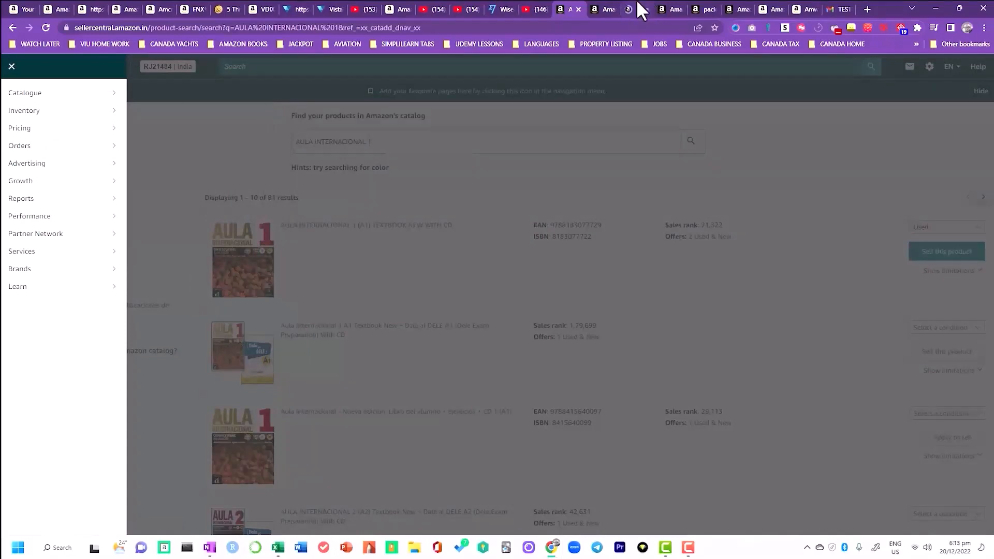
{"action": "left_click", "coordinate": [640, 8]}
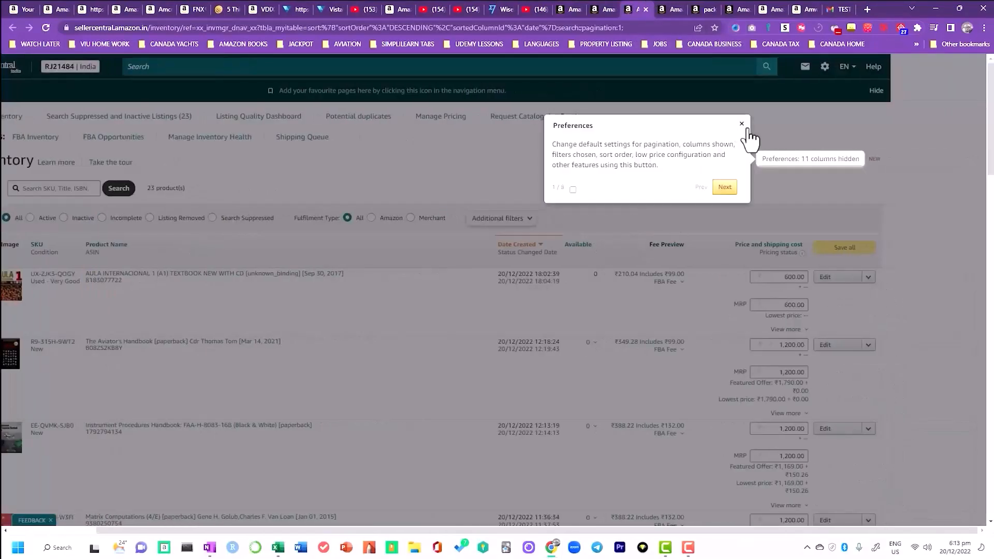
{"action": "left_click", "coordinate": [743, 125]}
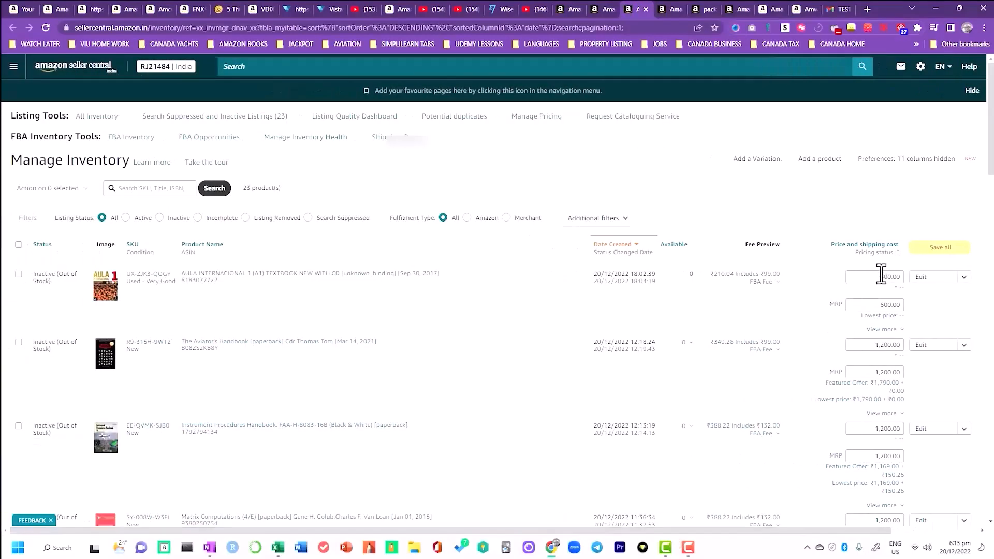
Close the extra inventory tab, then set the textbook's declared value per unit to ₹600 and confirm its tax information
{"action": "mouse_move", "coordinate": [609, 11]}
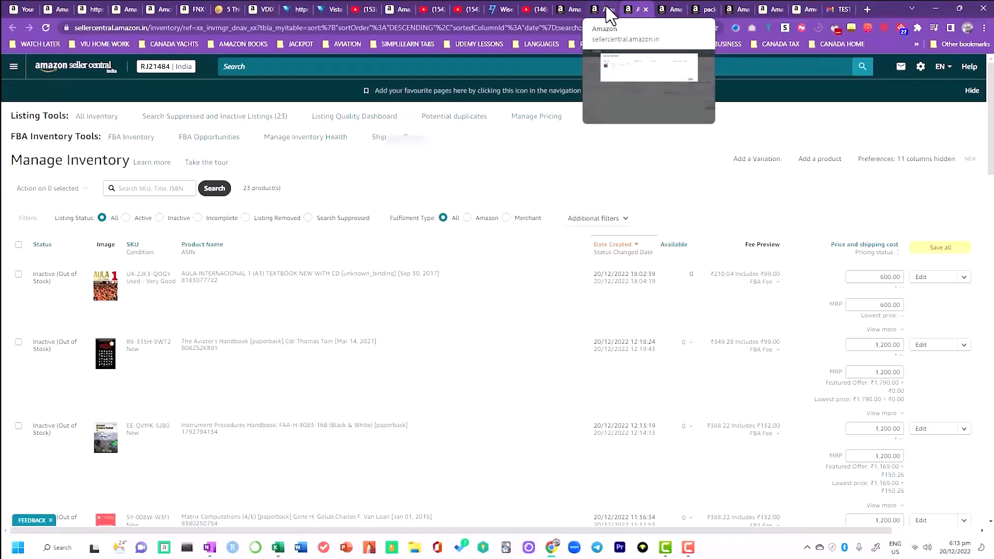
{"action": "left_click", "coordinate": [609, 11]}
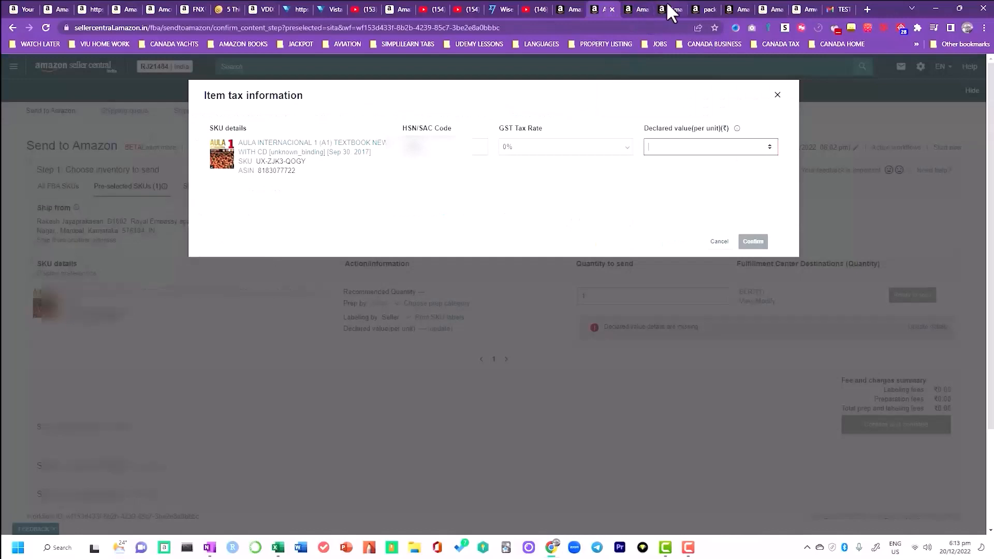
{"action": "left_click", "coordinate": [669, 10]}
{"action": "left_click", "coordinate": [647, 9]}
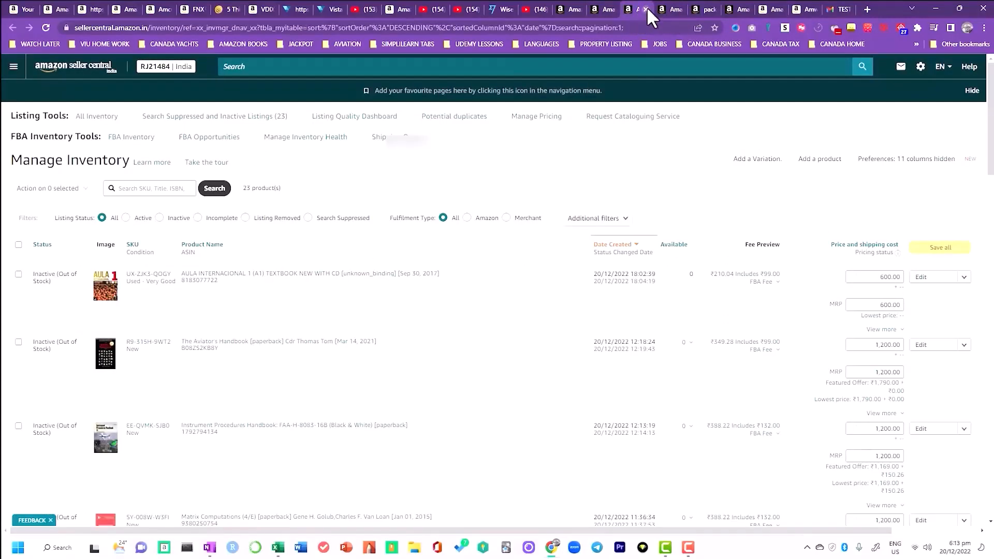
{"action": "left_click", "coordinate": [647, 7]}
{"action": "left_click", "coordinate": [611, 11]}
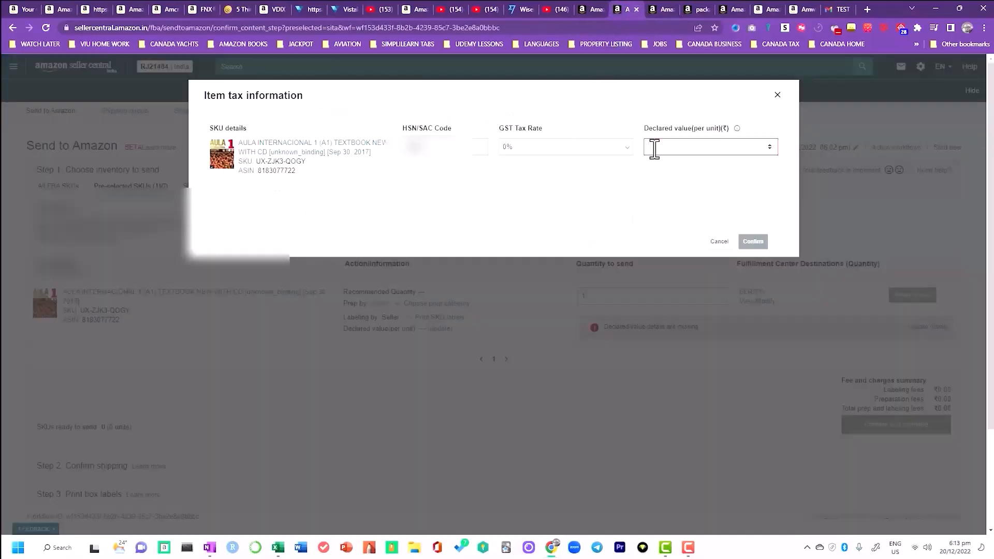
{"action": "type", "text": "600"}
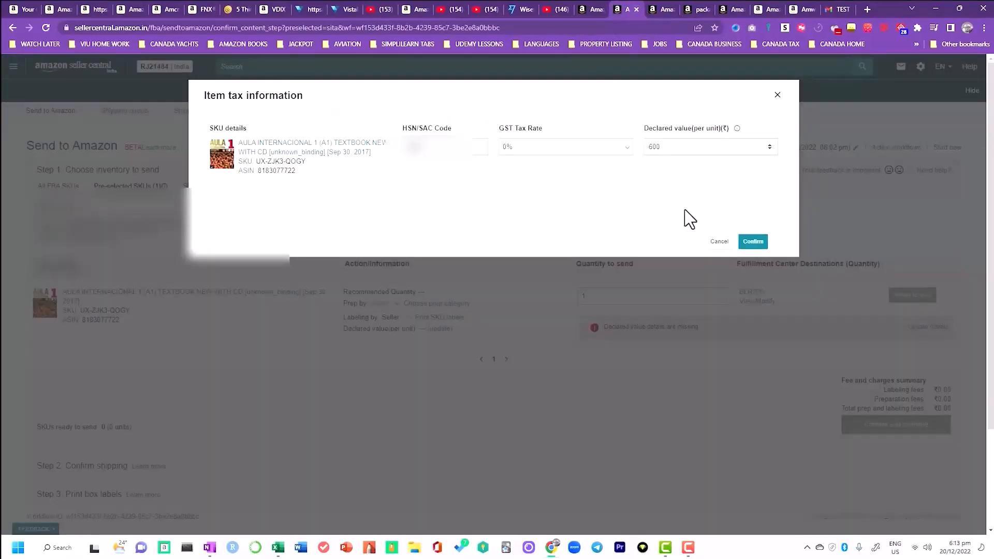
{"action": "left_click", "coordinate": [752, 243]}
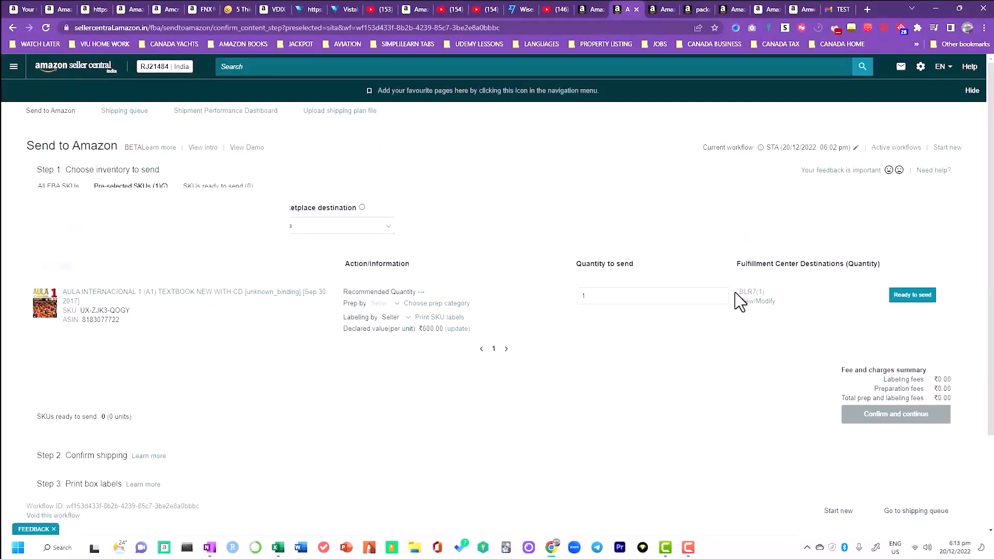
Mark the textbook as ready to send and confirm the inventory to continue to the shipping step
{"action": "left_click", "coordinate": [903, 306]}
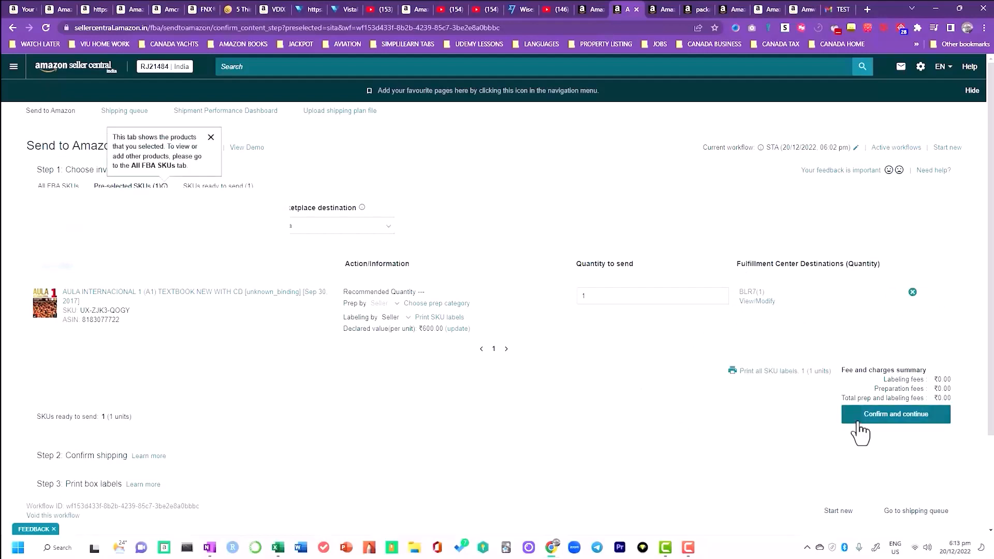
{"action": "left_click", "coordinate": [858, 423]}
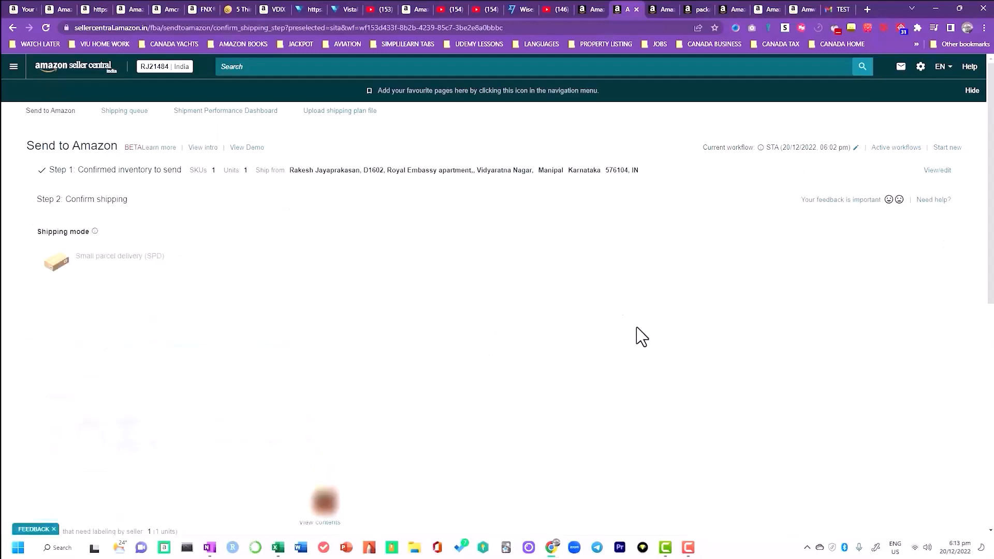
{"action": "scroll", "coordinate": [175, 274], "scroll_direction": "down", "scroll_amount": 1}
{"action": "scroll", "coordinate": [177, 279], "scroll_direction": "down", "scroll_amount": 2}
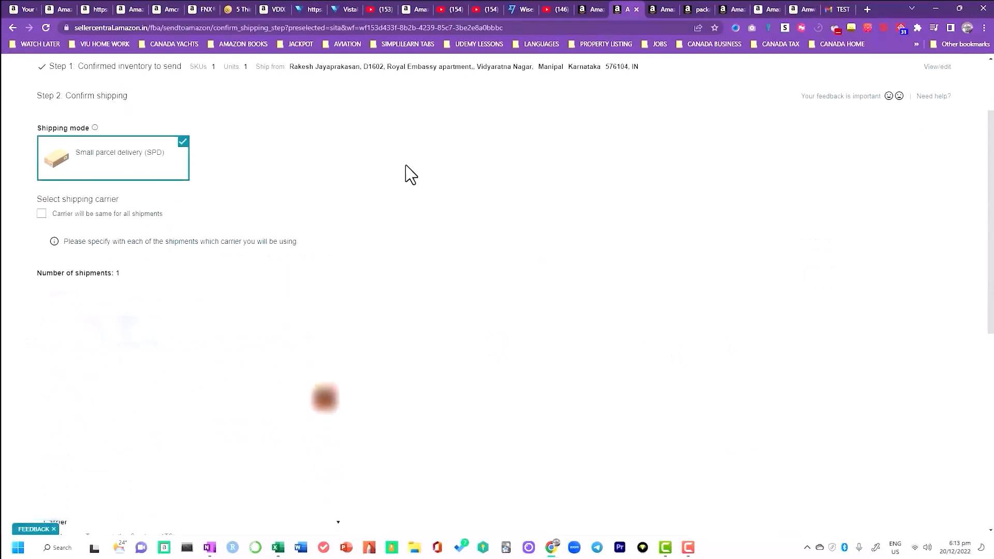
Close the textbook's shipment workflow and switch past the other shipment and label tabs to the inventory list
{"action": "left_click", "coordinate": [636, 9]}
{"action": "left_click", "coordinate": [656, 9]}
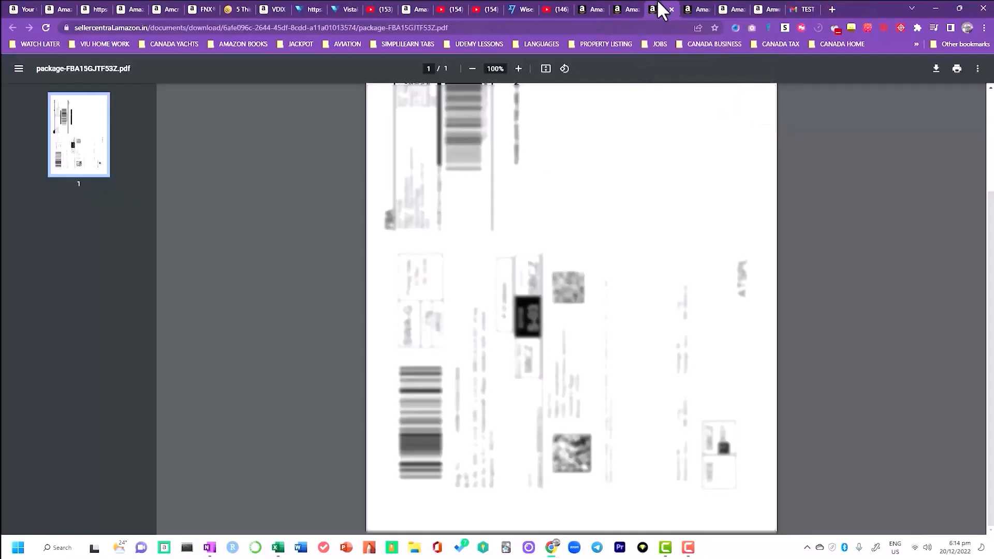
{"action": "left_click", "coordinate": [627, 10]}
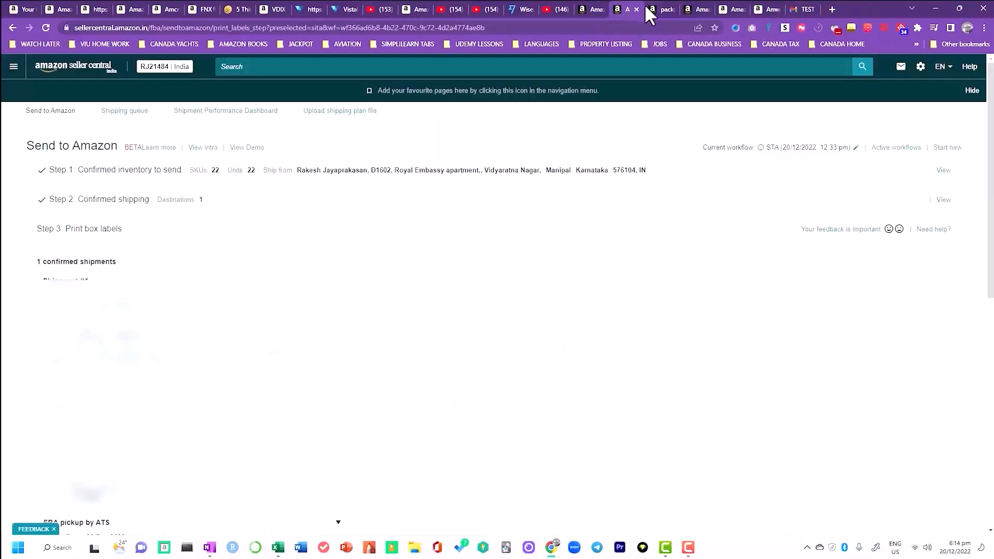
{"action": "left_click", "coordinate": [690, 8]}
Reload the Manage Inventory page, dismiss its preferences tour and select all listings
{"action": "left_click", "coordinate": [45, 25]}
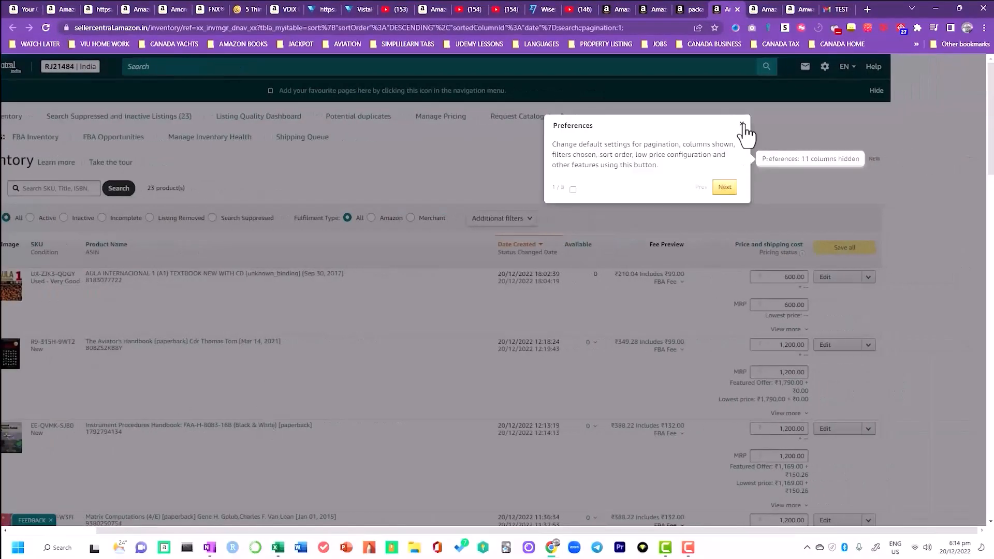
{"action": "left_click", "coordinate": [742, 127]}
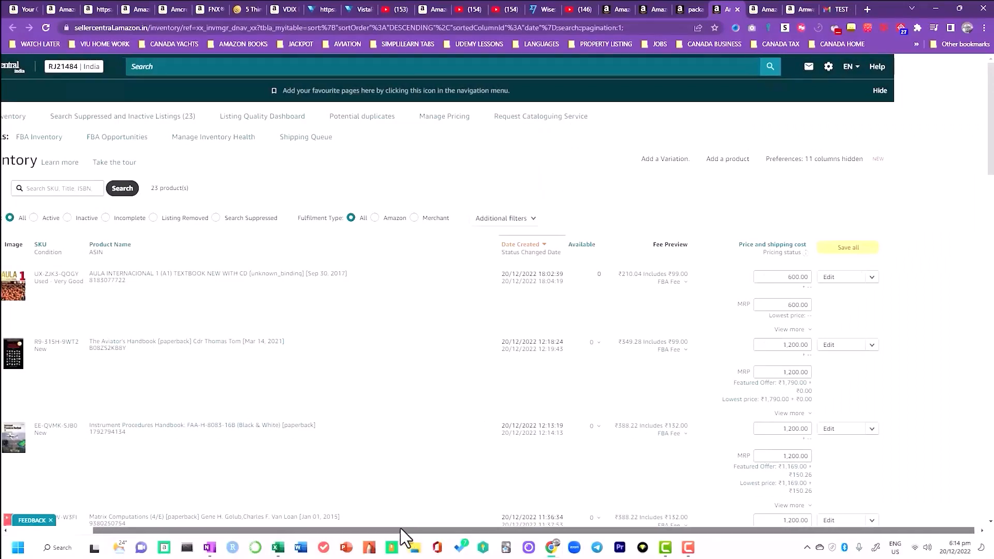
{"action": "left_click_drag", "start_coordinate": [402, 531], "coordinate": [311, 532]}
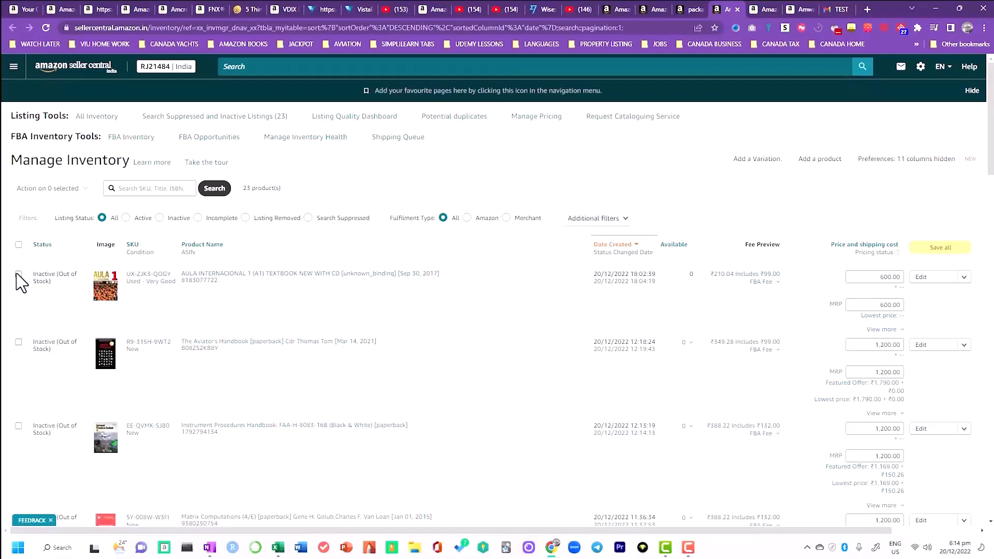
{"action": "left_click", "coordinate": [18, 245]}
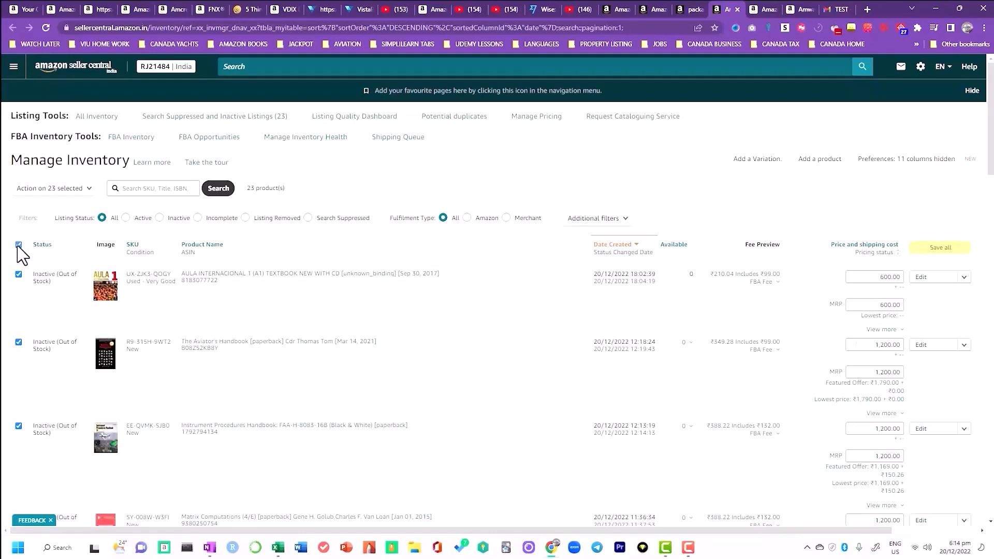
Select only the AULA INTERNACIONAL 1 listing, change it to Fulfilled by Amazon, and list it as FBA and send it to Amazon
{"action": "left_click", "coordinate": [19, 245]}
{"action": "left_click", "coordinate": [19, 275]}
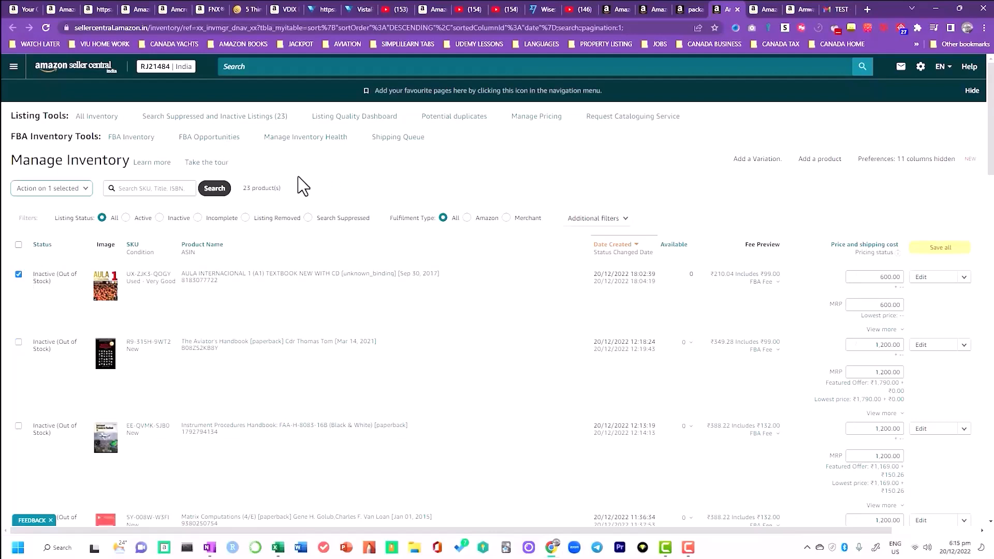
{"action": "left_click", "coordinate": [40, 190]}
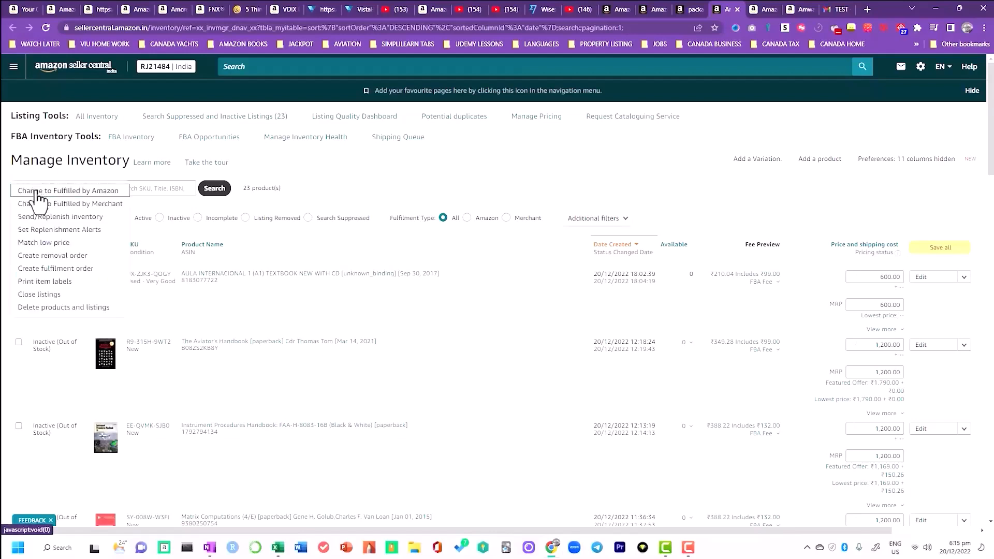
{"action": "left_click", "coordinate": [73, 192]}
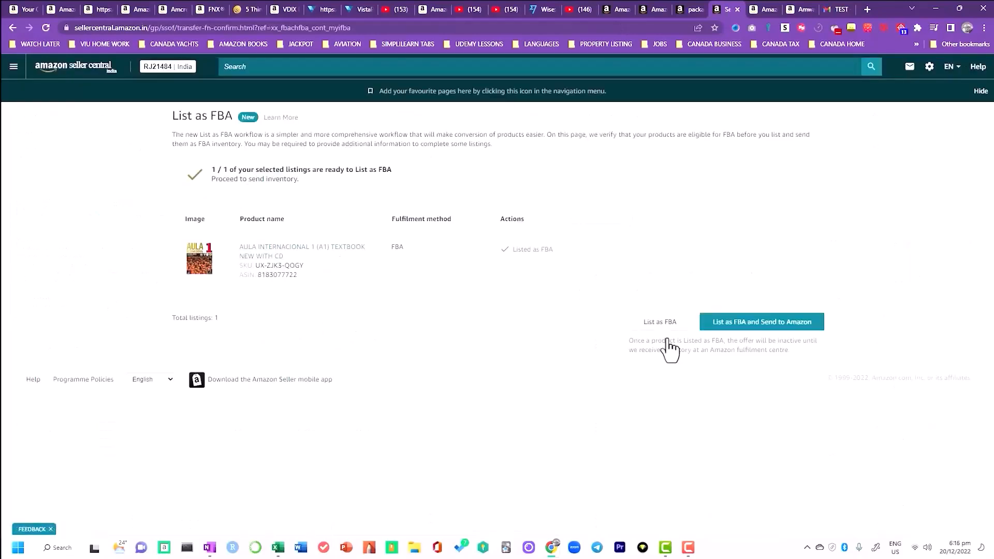
{"action": "left_click", "coordinate": [717, 326]}
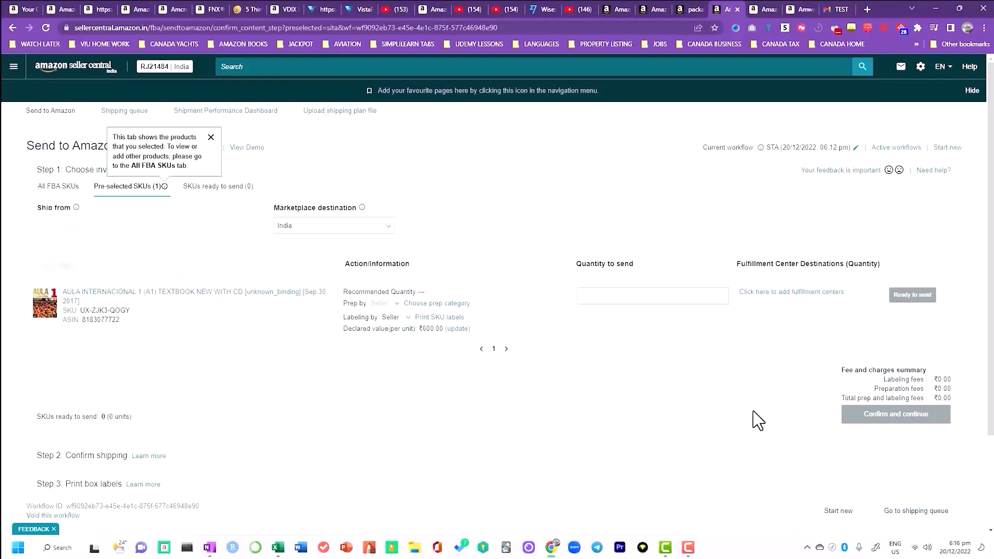
Assign 1 unit of the textbook to fulfilment centre BLR7, then mark it ready to send and continue to the shipping step
{"action": "left_click", "coordinate": [754, 292]}
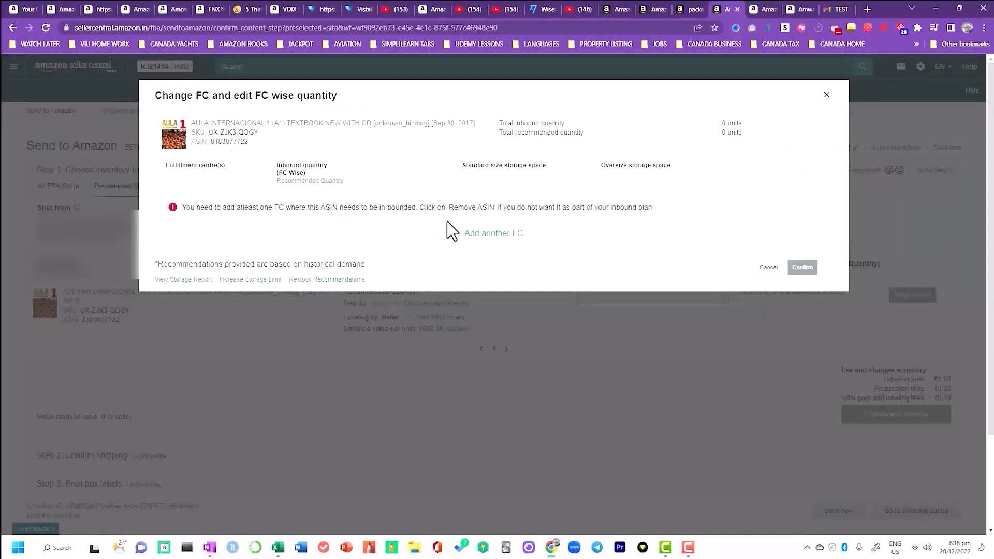
{"action": "left_click", "coordinate": [473, 234]}
{"action": "left_click", "coordinate": [204, 222]}
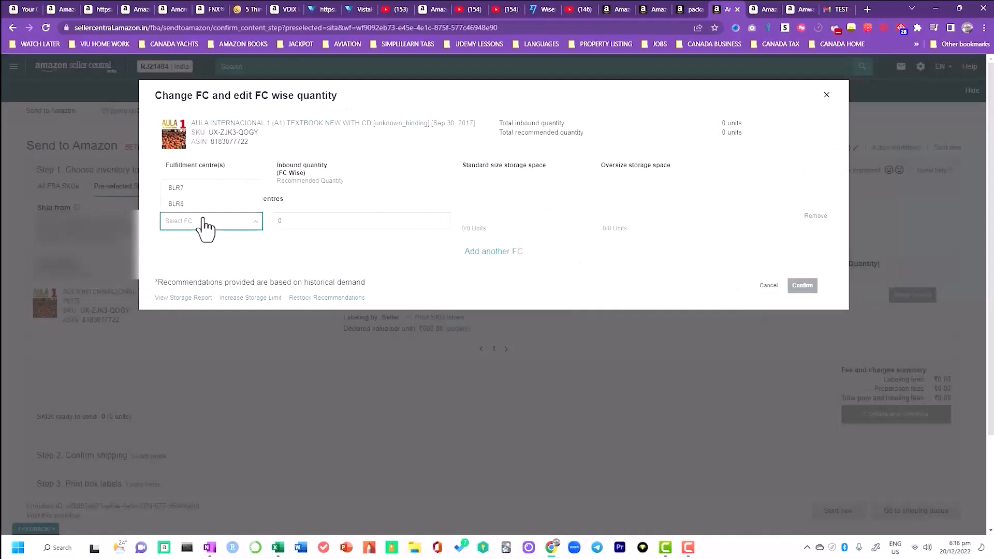
{"action": "left_click", "coordinate": [198, 189]}
{"action": "type", "text": "1"}
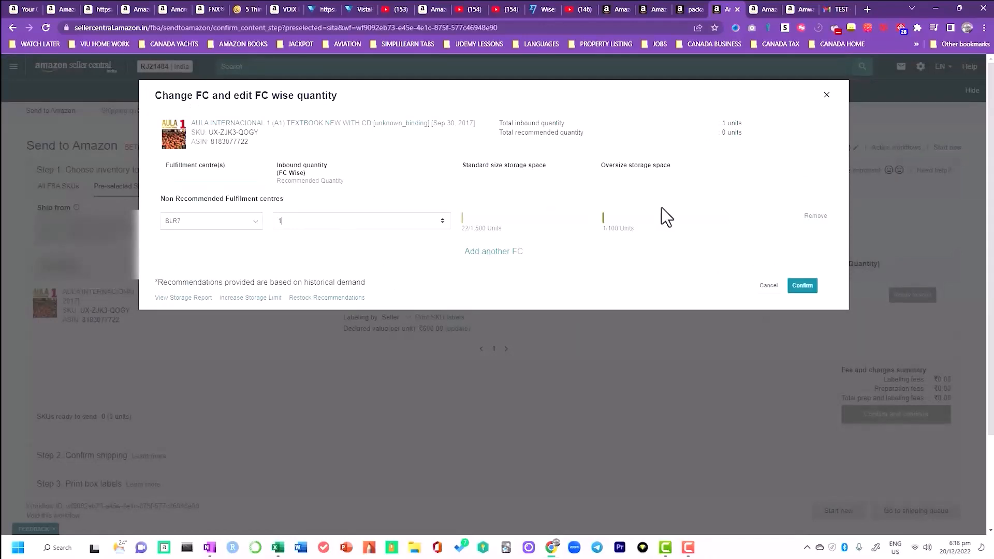
{"action": "left_click", "coordinate": [802, 286]}
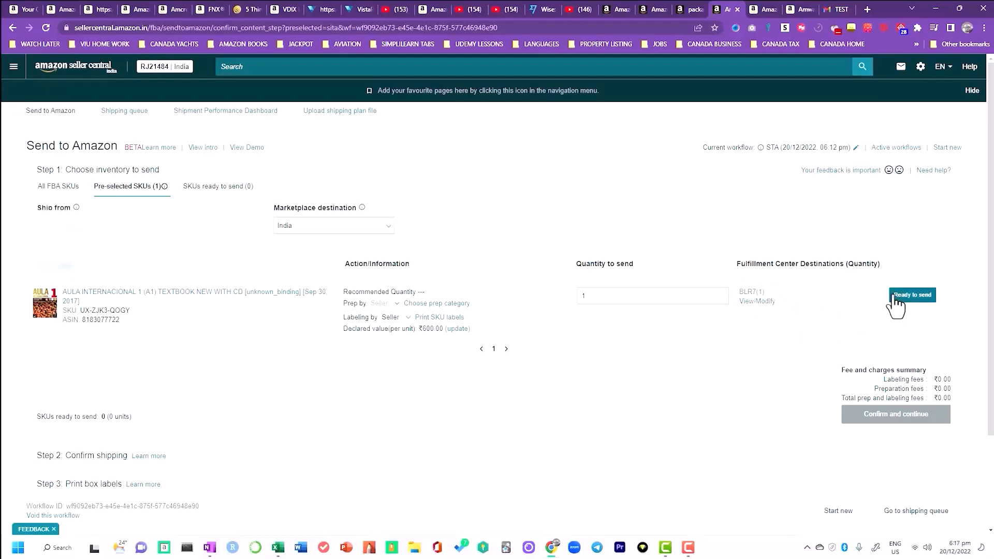
{"action": "left_click", "coordinate": [913, 295]}
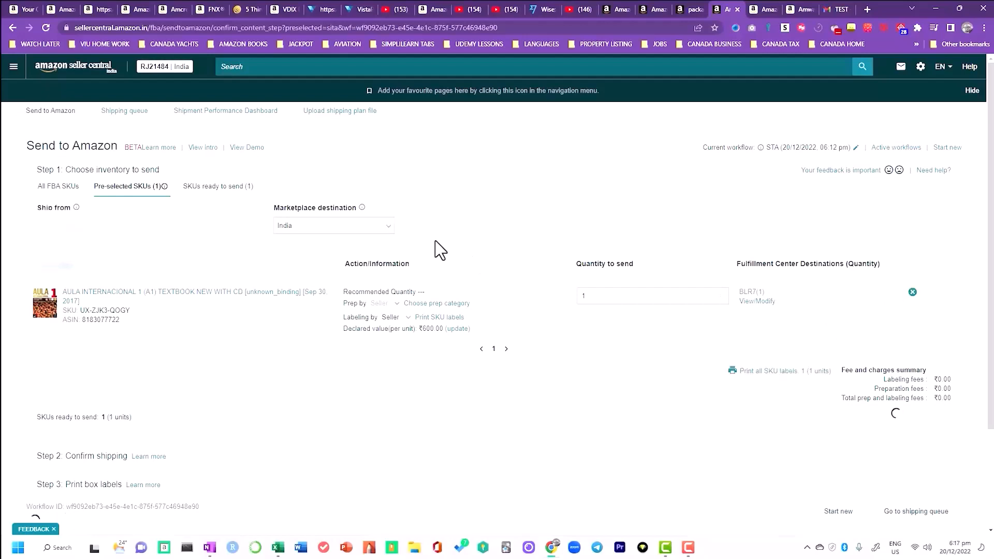
{"action": "left_click", "coordinate": [850, 414]}
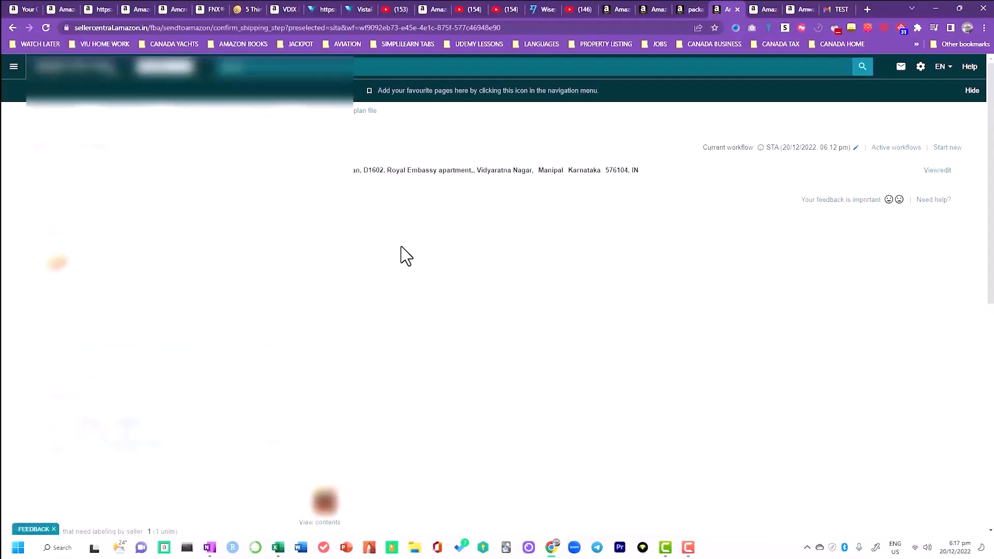
Set the shipment's ship date to 22/12/2022
{"action": "scroll", "coordinate": [395, 250], "scroll_direction": "down", "scroll_amount": 2}
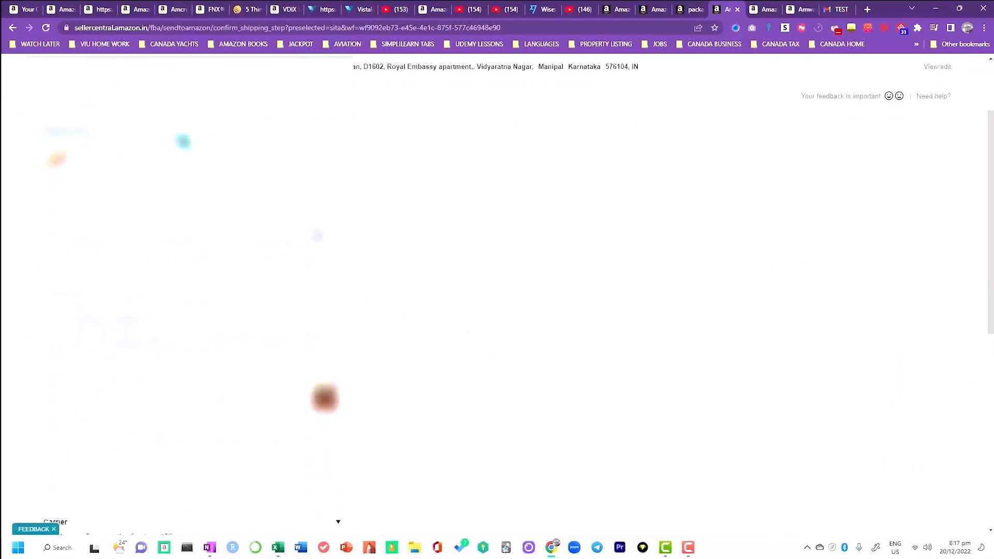
{"action": "scroll", "coordinate": [324, 295], "scroll_direction": "down", "scroll_amount": 3}
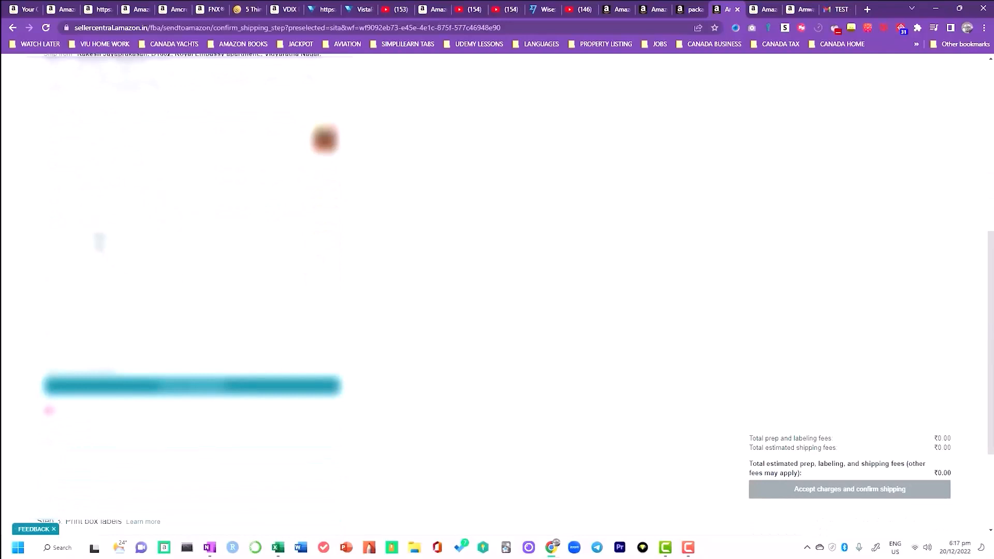
{"action": "left_click", "coordinate": [99, 242]}
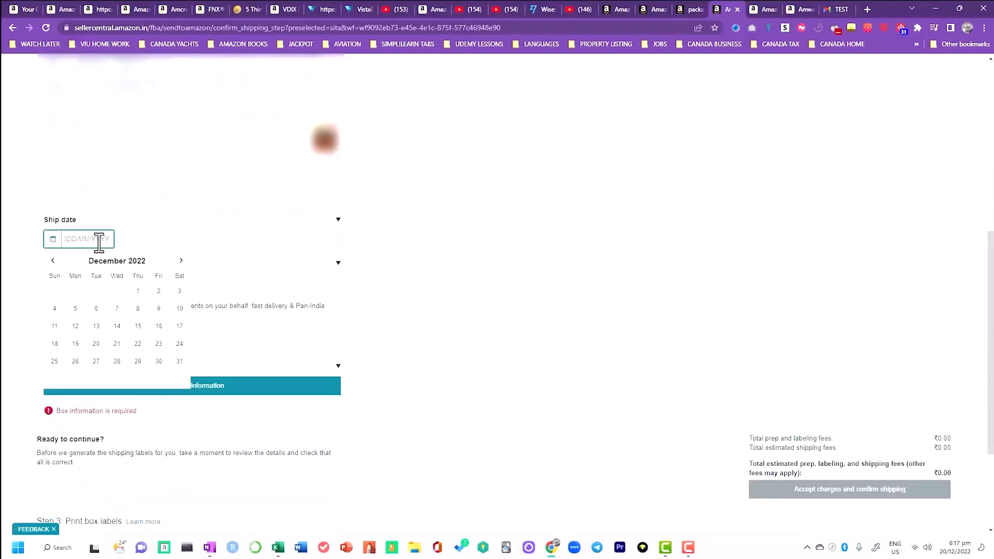
{"action": "left_click", "coordinate": [138, 344]}
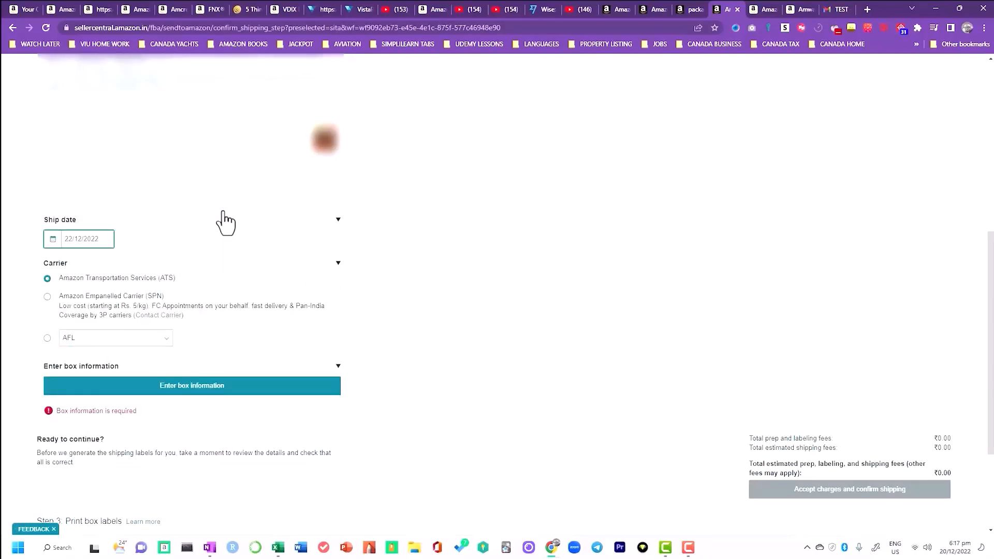
Enter the box information for one box weighing 1 kg and measuring 25 x 2 x 30 cm
{"action": "scroll", "coordinate": [229, 233], "scroll_direction": "up", "scroll_amount": 2}
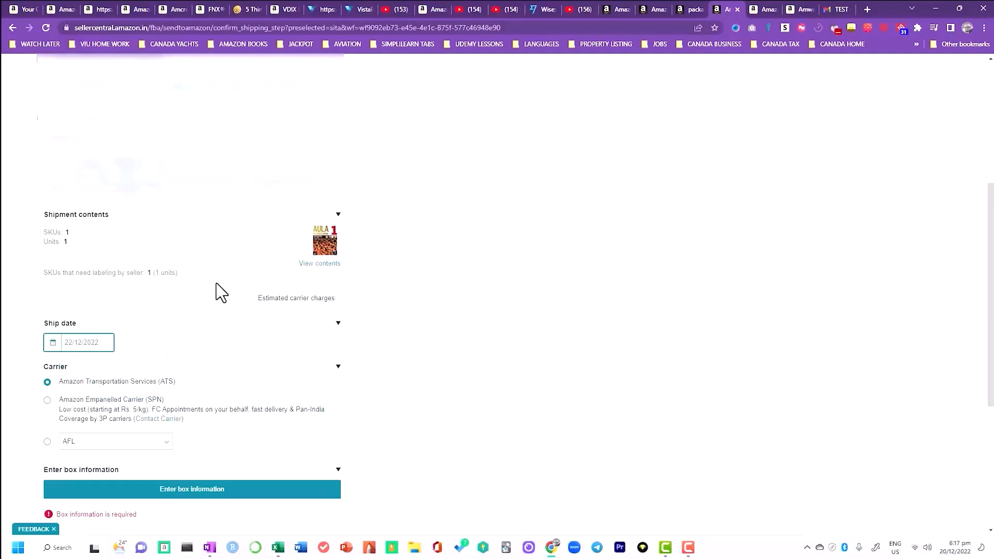
{"action": "scroll", "coordinate": [212, 287], "scroll_direction": "down", "scroll_amount": 2}
{"action": "scroll", "coordinate": [273, 333], "scroll_direction": "down", "scroll_amount": 1}
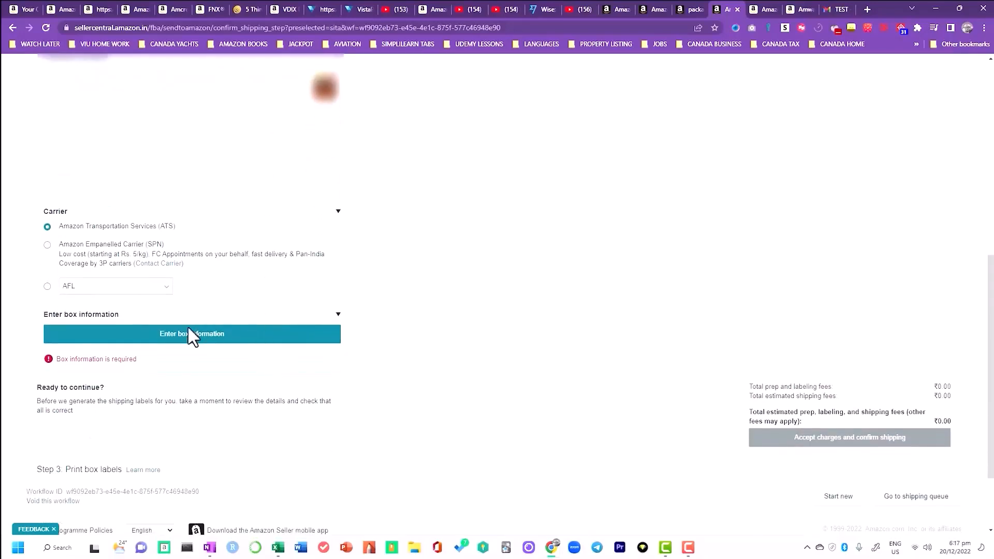
{"action": "left_click", "coordinate": [133, 334]}
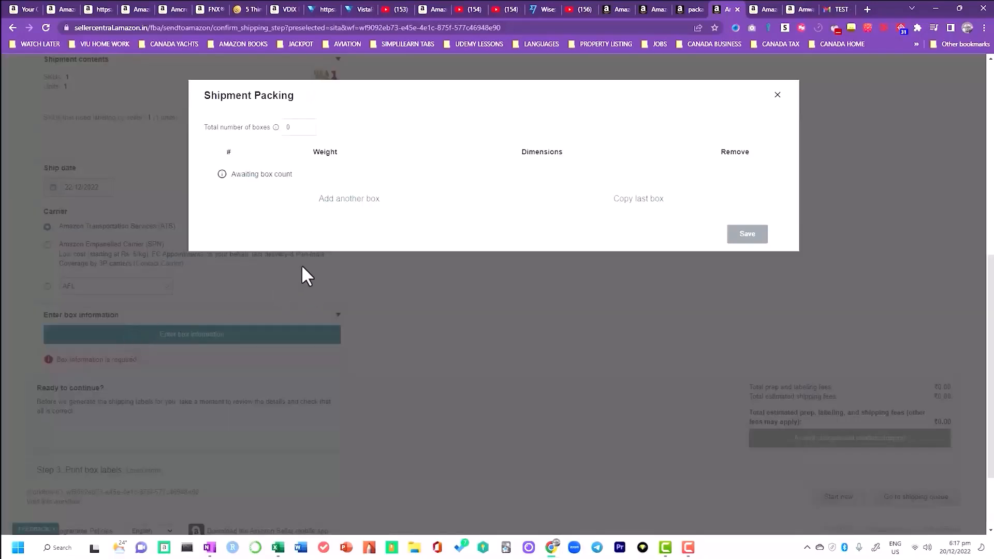
{"action": "left_click", "coordinate": [309, 125]}
{"action": "left_click", "coordinate": [490, 208]}
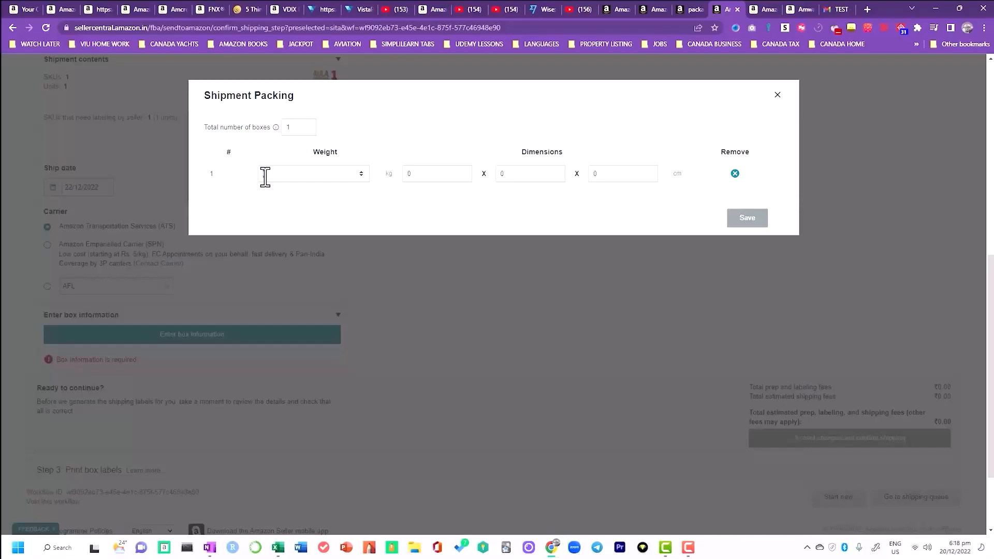
{"action": "left_click_drag", "start_coordinate": [262, 177], "coordinate": [270, 176]}
{"action": "key", "text": "BackSpace"}
{"action": "left_click", "coordinate": [591, 205]}
{"action": "left_click_drag", "start_coordinate": [282, 173], "coordinate": [265, 176]}
{"action": "type", "text": "1"}
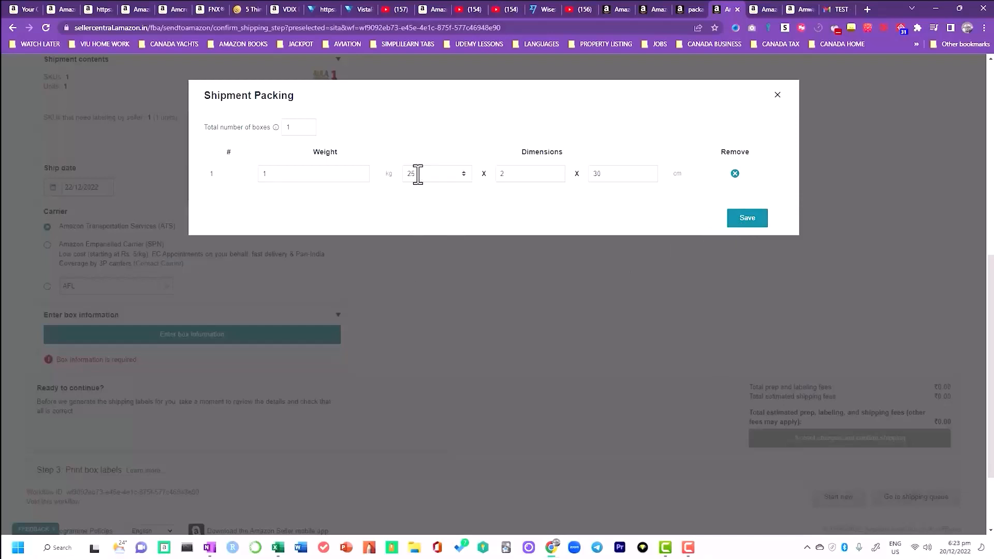
Set the box's third dimension to 25 cm, enter its weight as 1 kg and save the shipment packing
{"action": "left_click_drag", "start_coordinate": [601, 173], "coordinate": [585, 179]}
{"action": "type", "text": "25"}
{"action": "left_click", "coordinate": [574, 195]}
{"action": "left_click_drag", "start_coordinate": [283, 174], "coordinate": [254, 172]}
{"action": "type", "text": "0"}
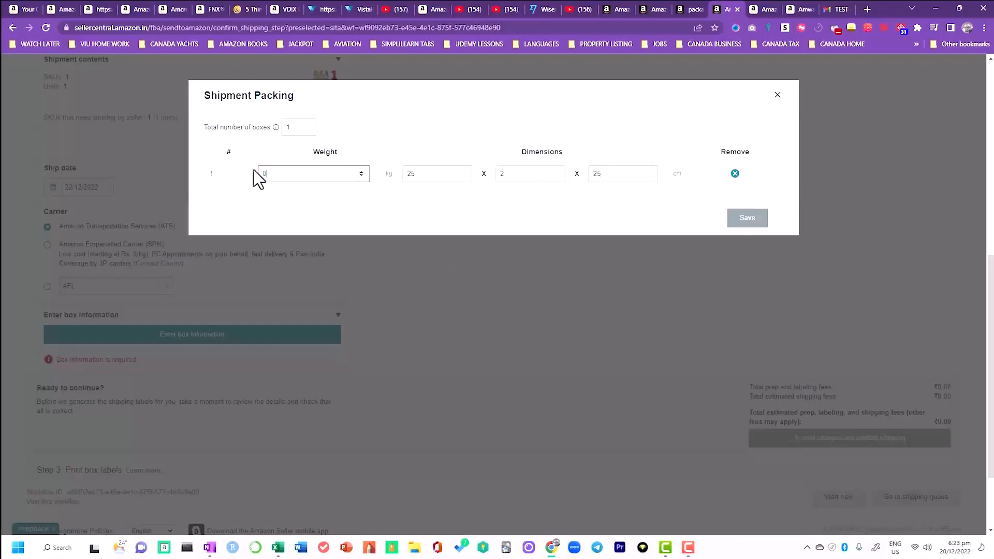
{"action": "type", "text": ".5"}
{"action": "left_click_drag", "start_coordinate": [272, 173], "coordinate": [223, 183]}
{"action": "type", "text": "1"}
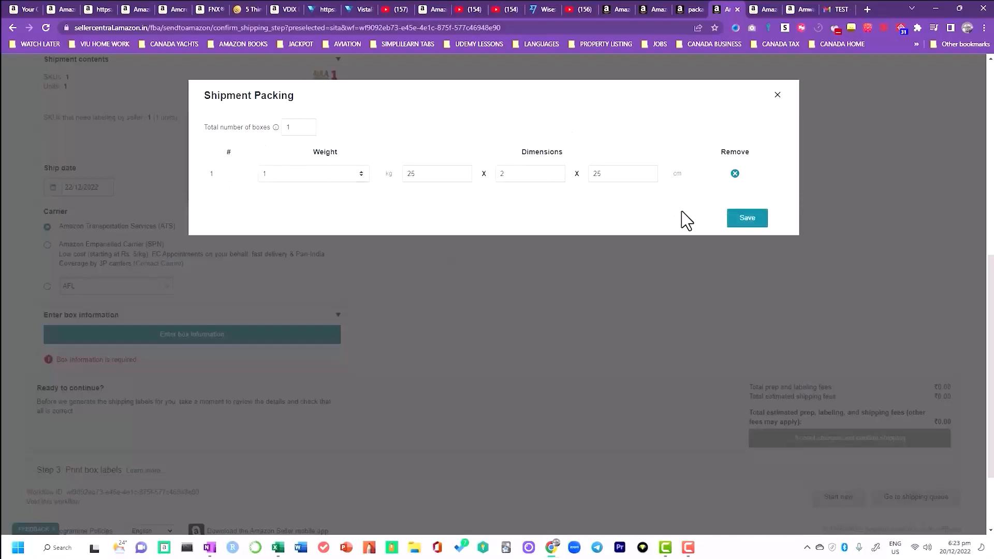
{"action": "left_click", "coordinate": [744, 221]}
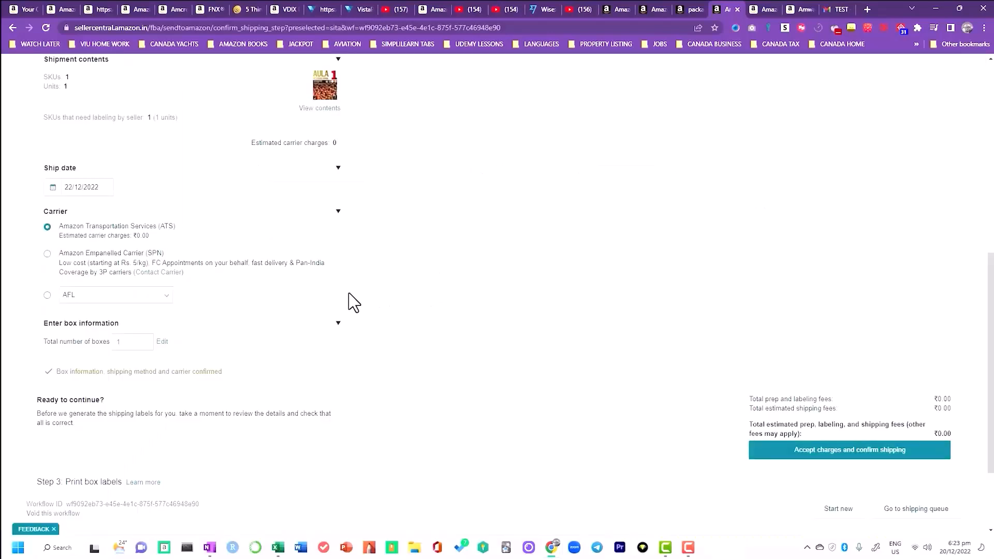
Review the shipment details, then accept the charges and confirm shipping
{"action": "scroll", "coordinate": [278, 266], "scroll_direction": "up", "scroll_amount": 2}
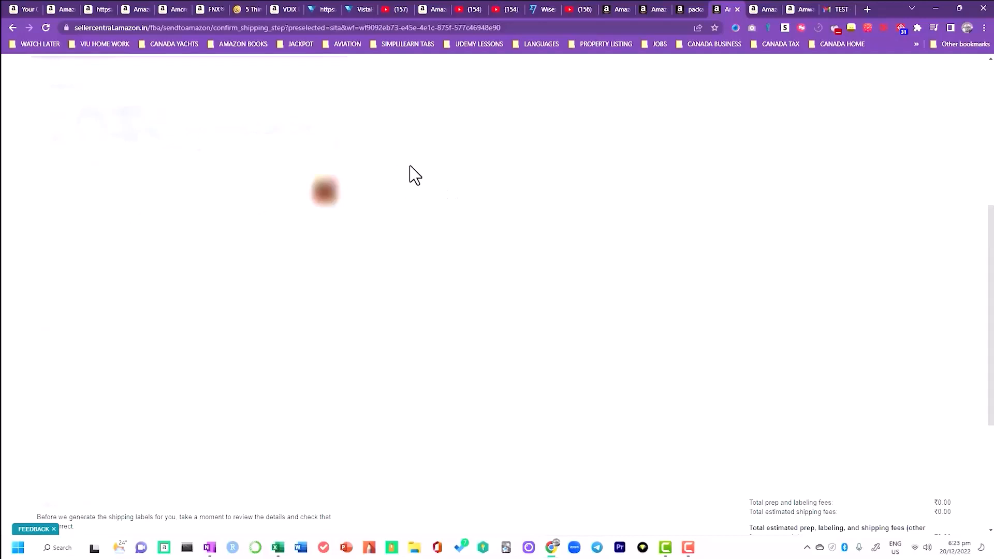
{"action": "scroll", "coordinate": [406, 173], "scroll_direction": "down", "scroll_amount": 3}
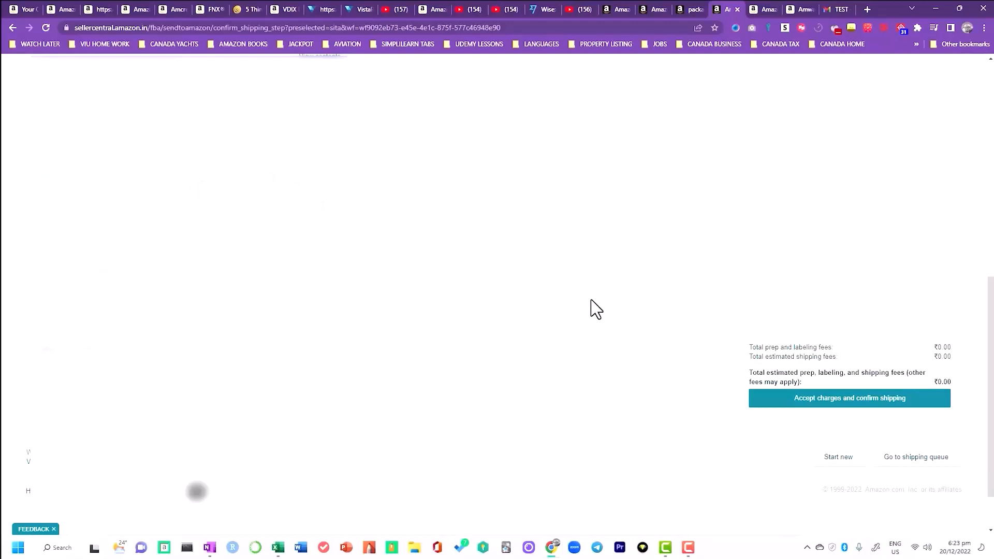
{"action": "left_click", "coordinate": [763, 399]}
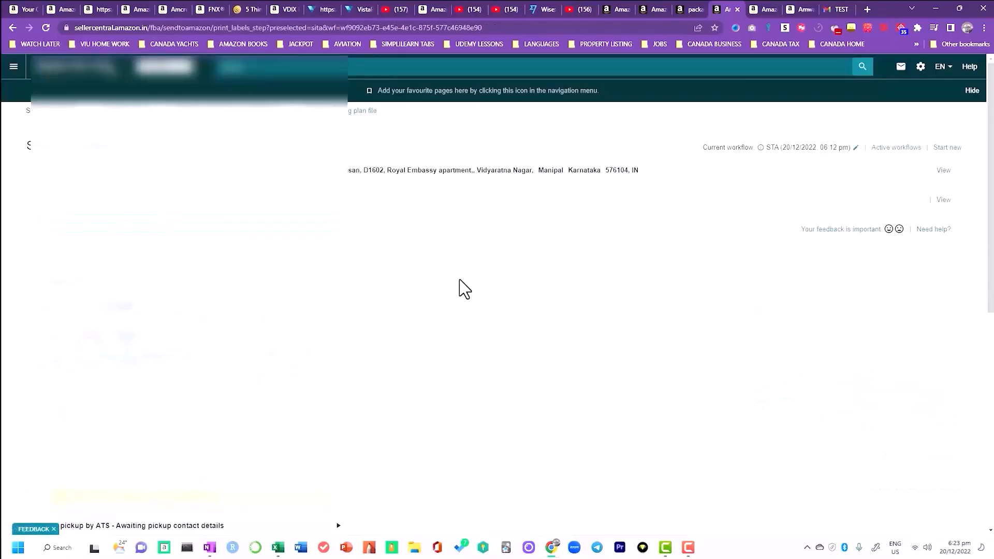
Choose the saved contact as the shipment's pickup contact, cancelling the form for adding a new one
{"action": "scroll", "coordinate": [461, 286], "scroll_direction": "down", "scroll_amount": 3}
{"action": "scroll", "coordinate": [400, 270], "scroll_direction": "down", "scroll_amount": 1}
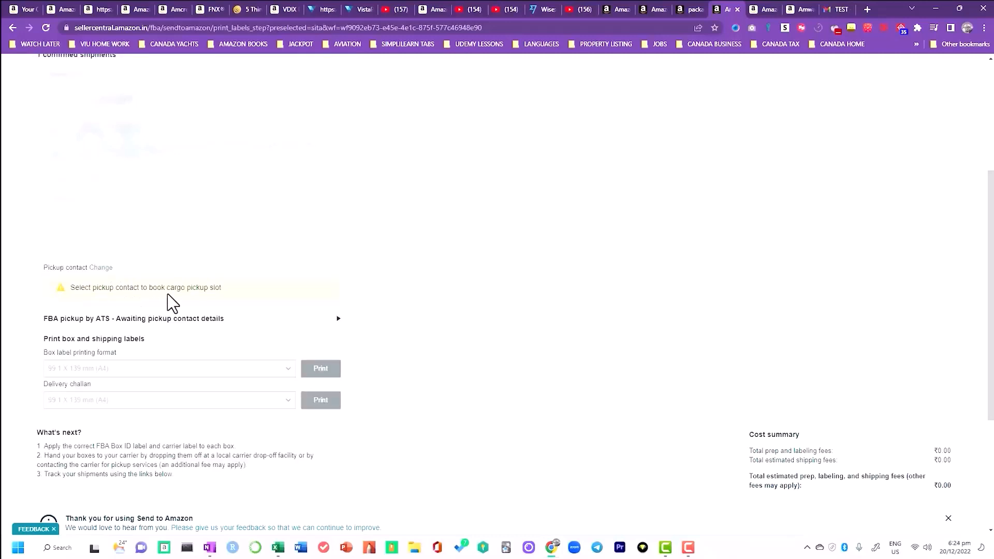
{"action": "left_click", "coordinate": [102, 269]}
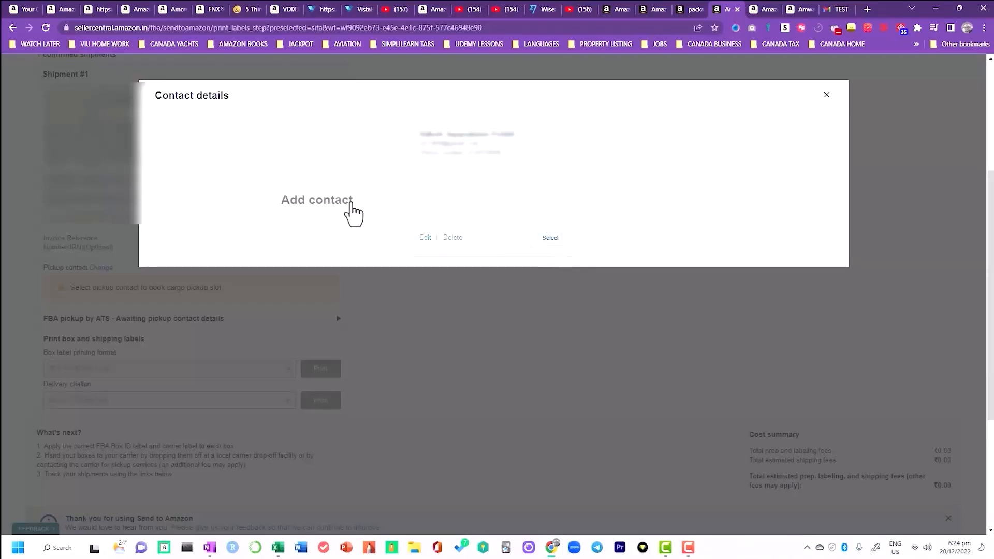
{"action": "left_click", "coordinate": [327, 195]}
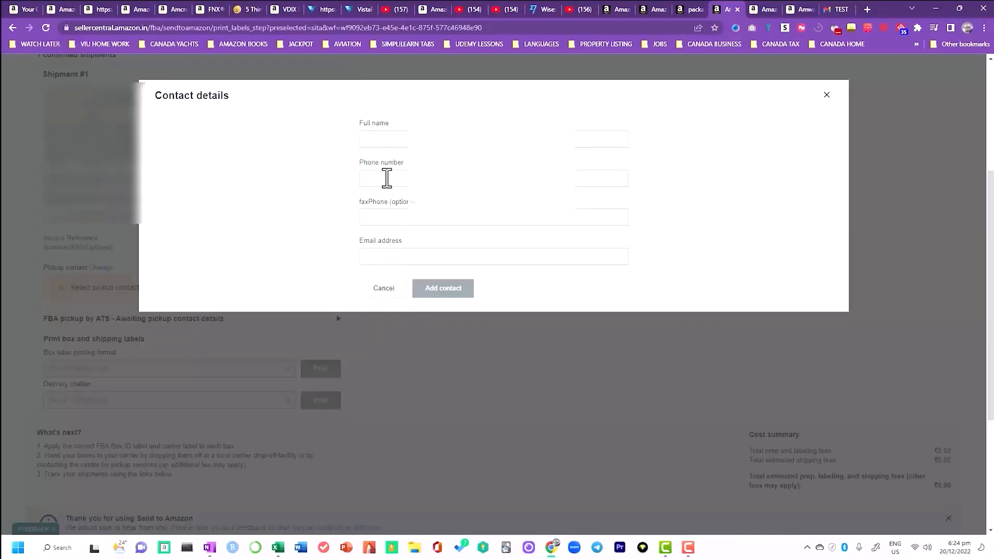
{"action": "left_click", "coordinate": [384, 288]}
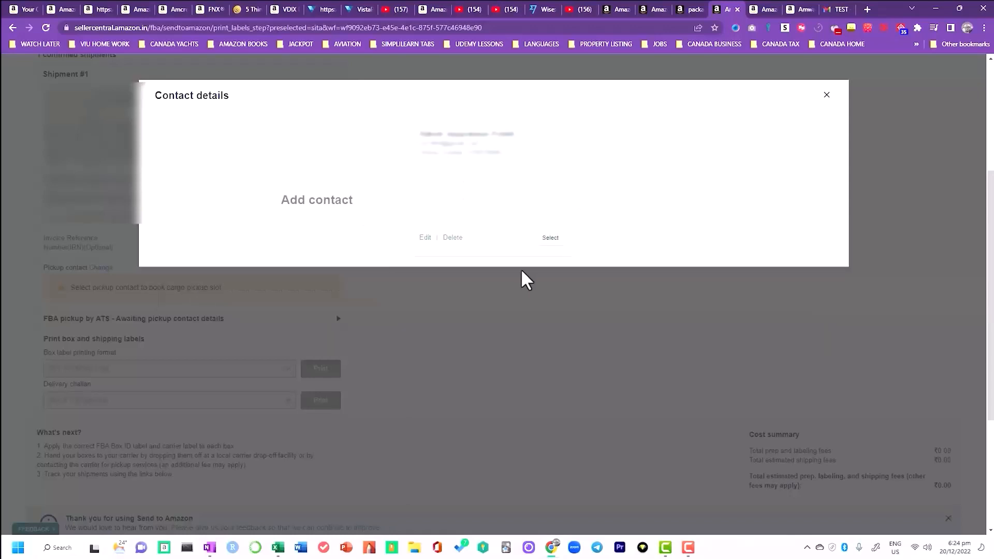
{"action": "left_click", "coordinate": [549, 240]}
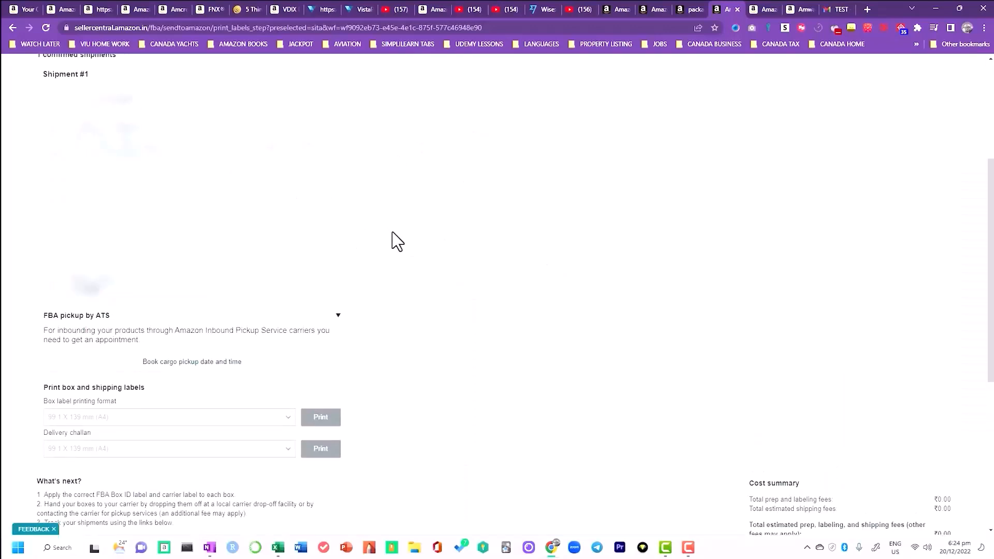
Book the FBA pickup for 22 Dec 2022, 11:00 am - 02:00 pm IST, agreeing to the carrier terms and accepting the charges
{"action": "left_click", "coordinate": [134, 365]}
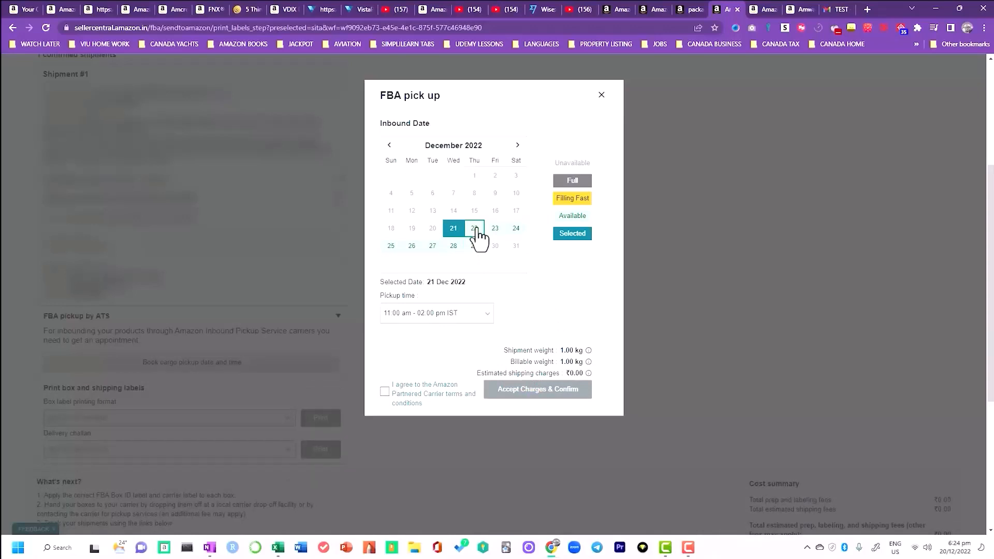
{"action": "left_click", "coordinate": [476, 231]}
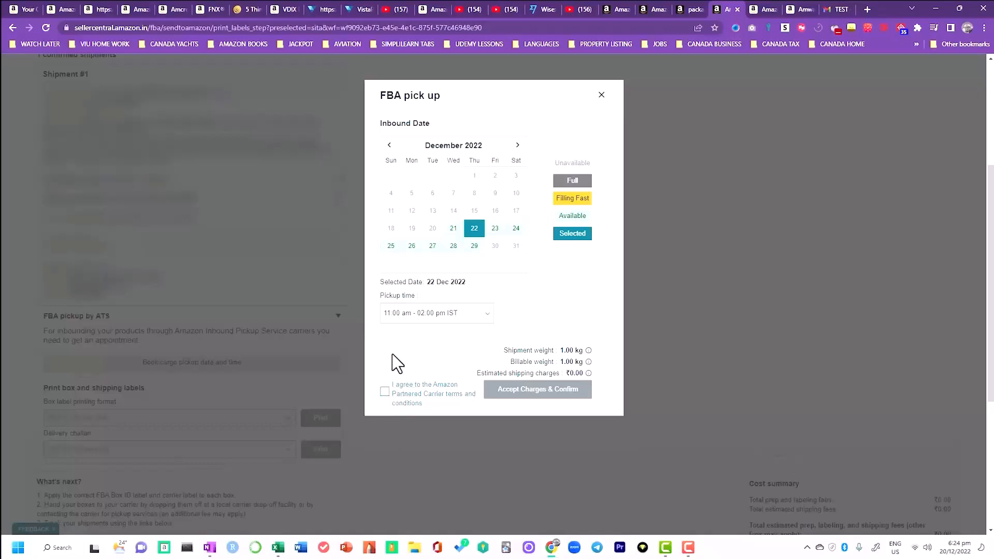
{"action": "left_click", "coordinate": [385, 392]}
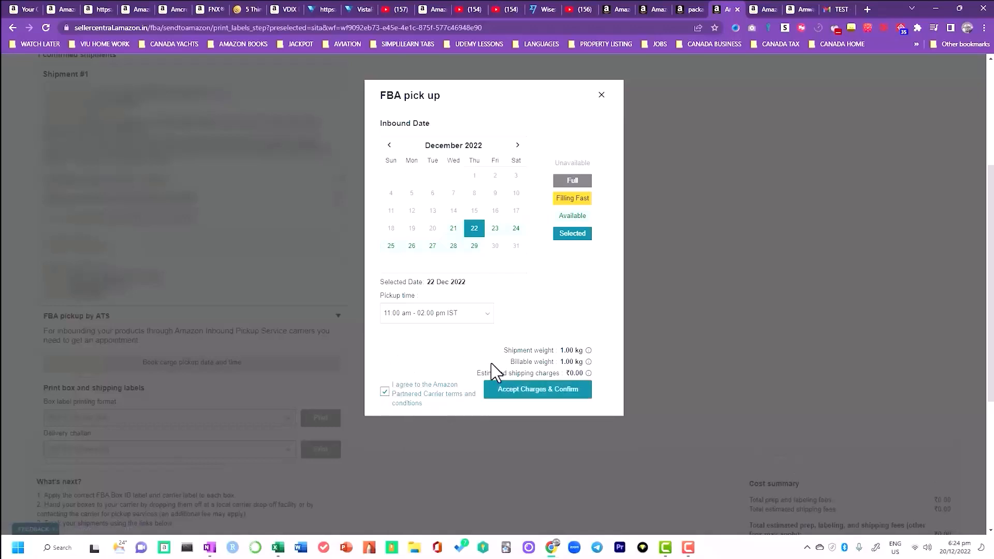
{"action": "left_click", "coordinate": [502, 394]}
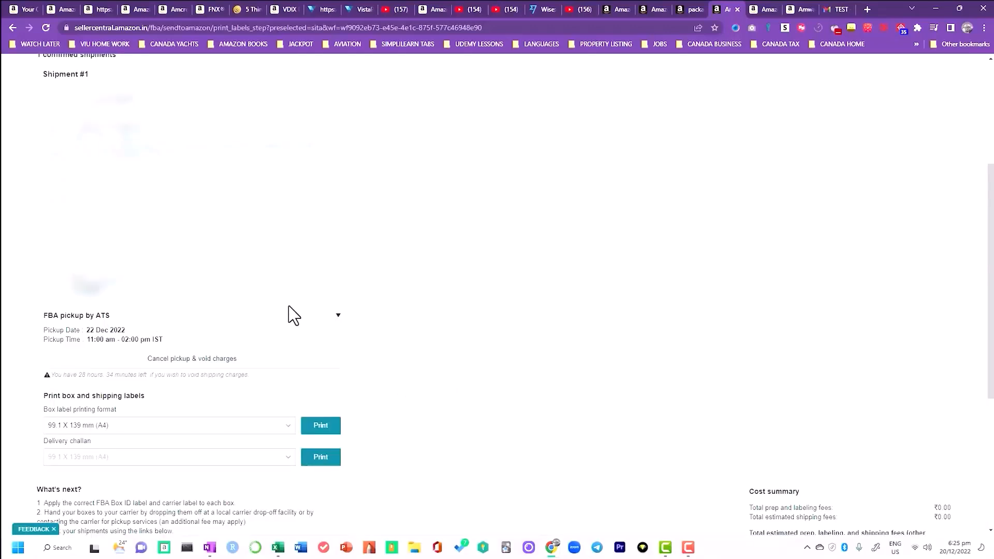
{"action": "scroll", "coordinate": [429, 300], "scroll_direction": "down", "scroll_amount": 3}
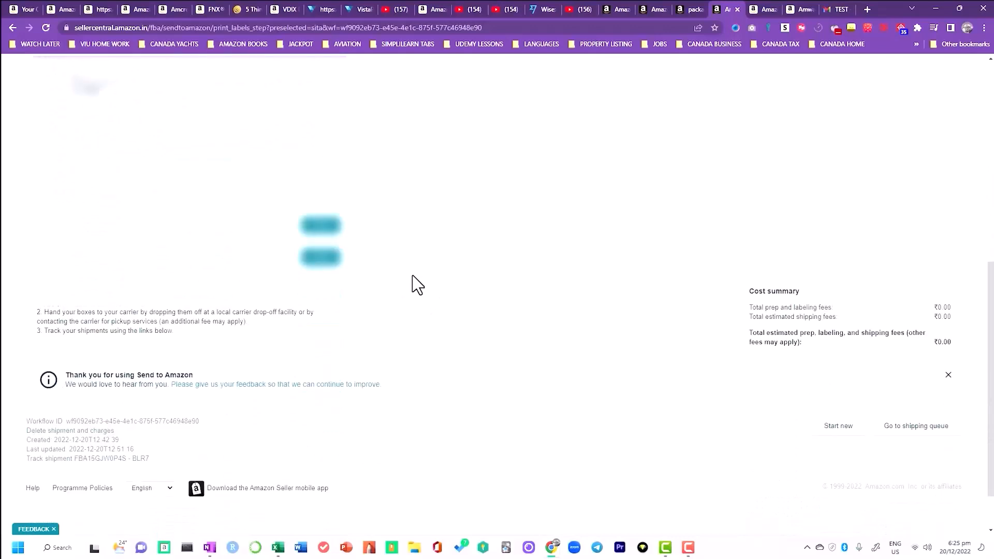
Generate the printable box labels for the shipment in the A4 format and look over the resulting label PDF
{"action": "scroll", "coordinate": [312, 326], "scroll_direction": "up", "scroll_amount": 2}
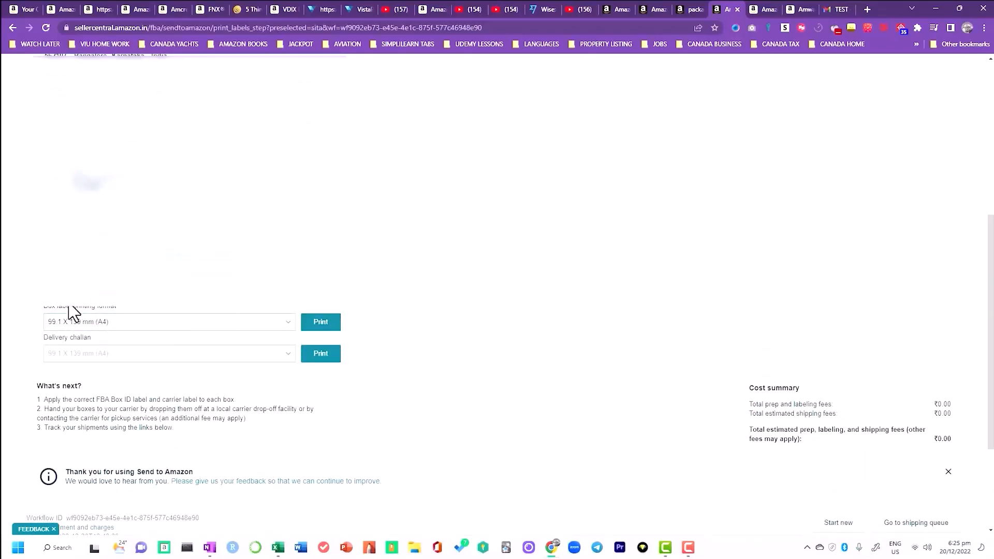
{"action": "left_click", "coordinate": [316, 324]}
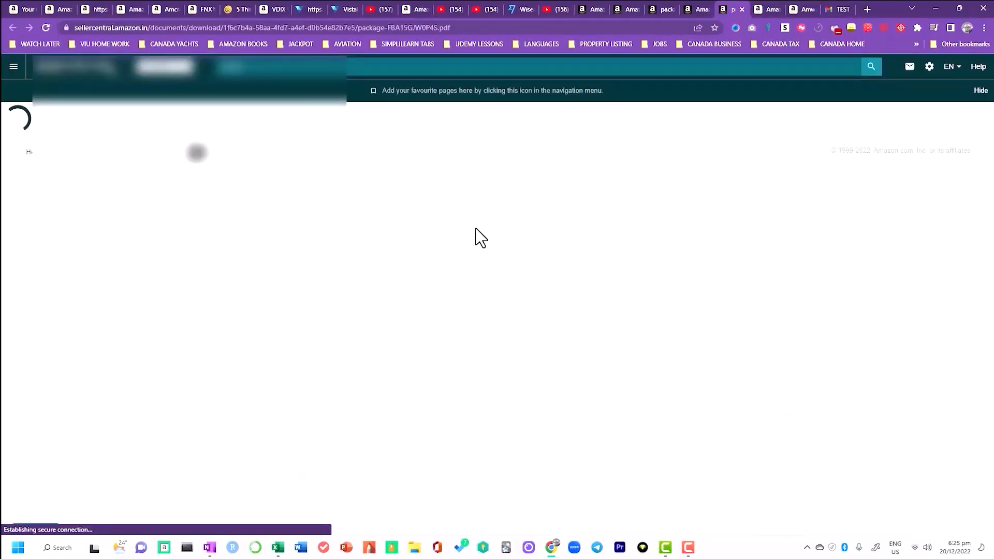
{"action": "scroll", "coordinate": [513, 259], "scroll_direction": "down", "scroll_amount": 3}
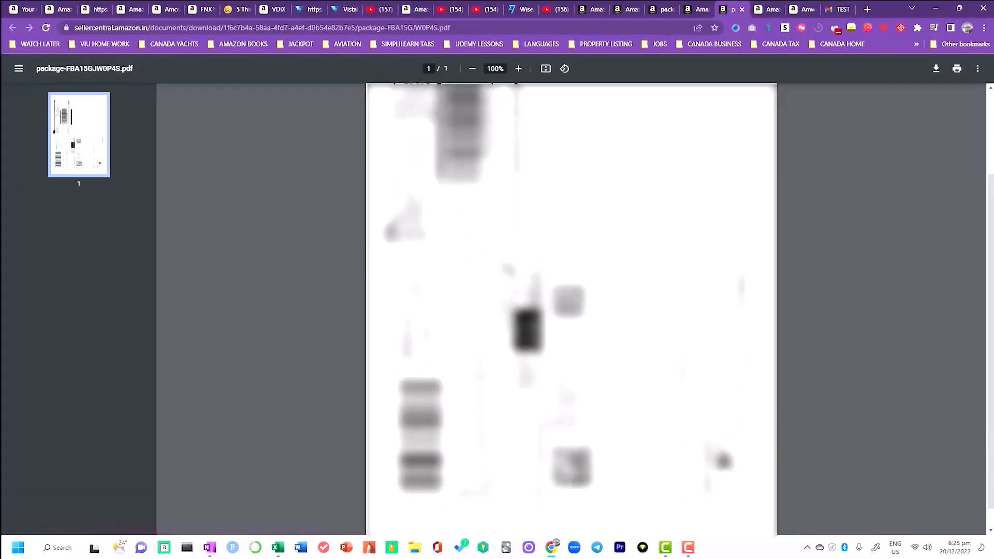
{"action": "scroll", "coordinate": [570, 310], "scroll_direction": "up", "scroll_amount": 2}
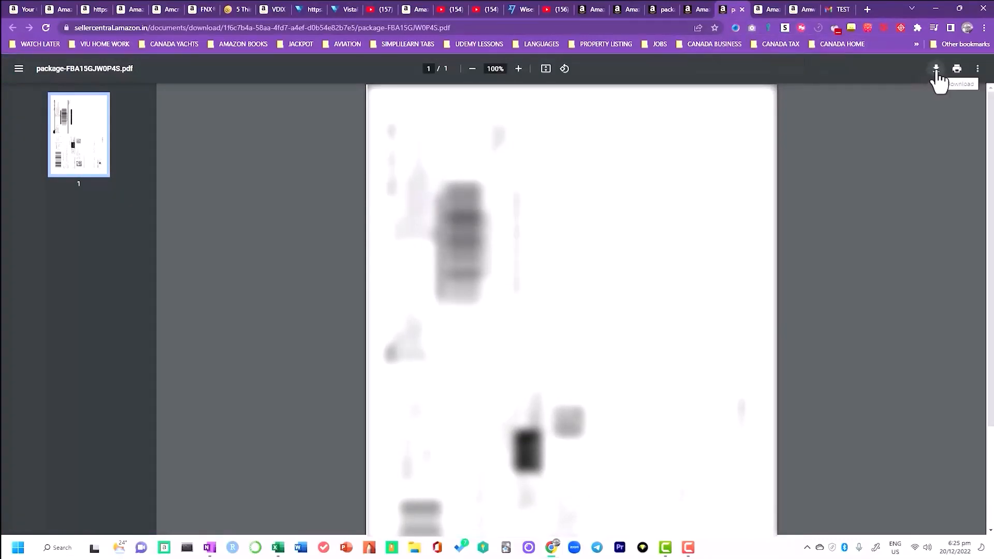
{"action": "scroll", "coordinate": [826, 126], "scroll_direction": "down", "scroll_amount": 3}
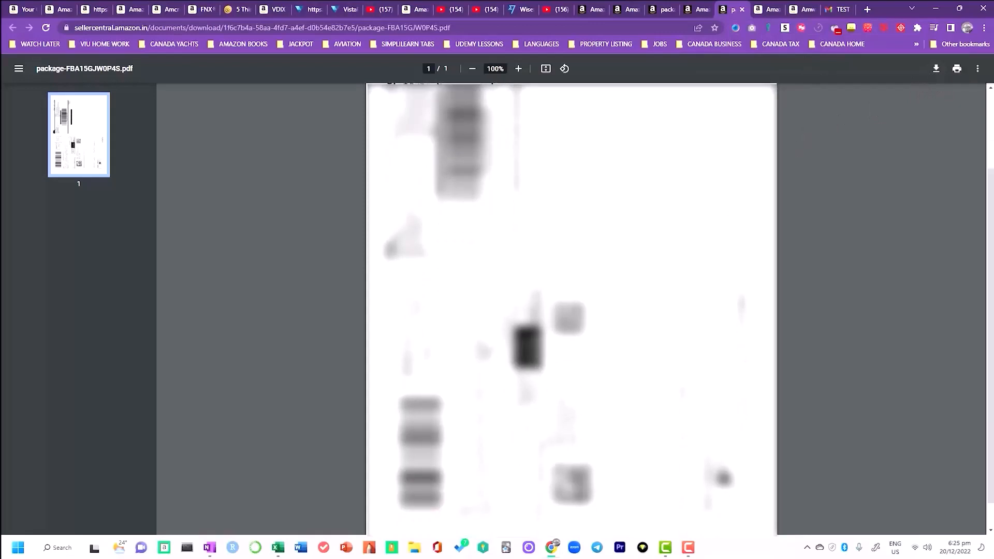
{"action": "scroll", "coordinate": [570, 310], "scroll_direction": "up", "scroll_amount": 2}
{"action": "scroll", "coordinate": [570, 311], "scroll_direction": "up", "scroll_amount": 1}
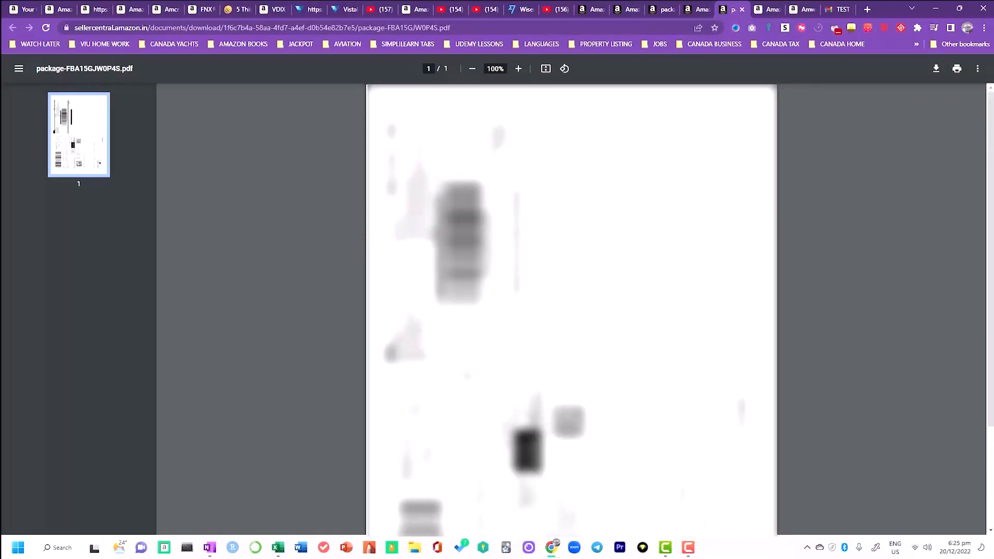